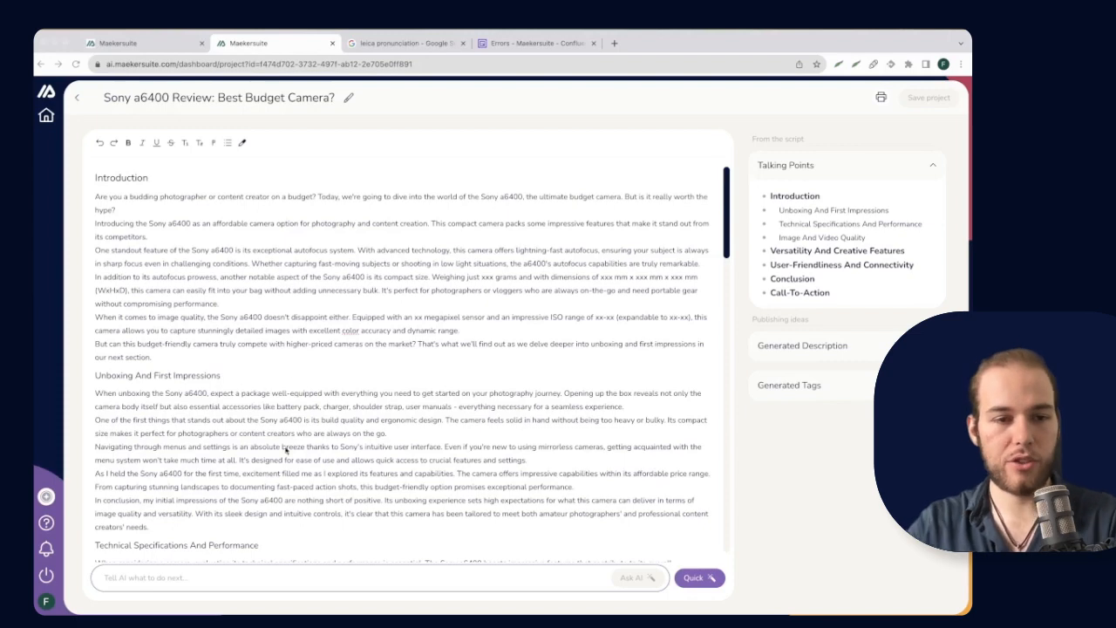
# - Shorten the body text of the Introduction section with the Make Shorter AI action and replace the original with the result
pyautogui.scroll(-3, 289, 558)
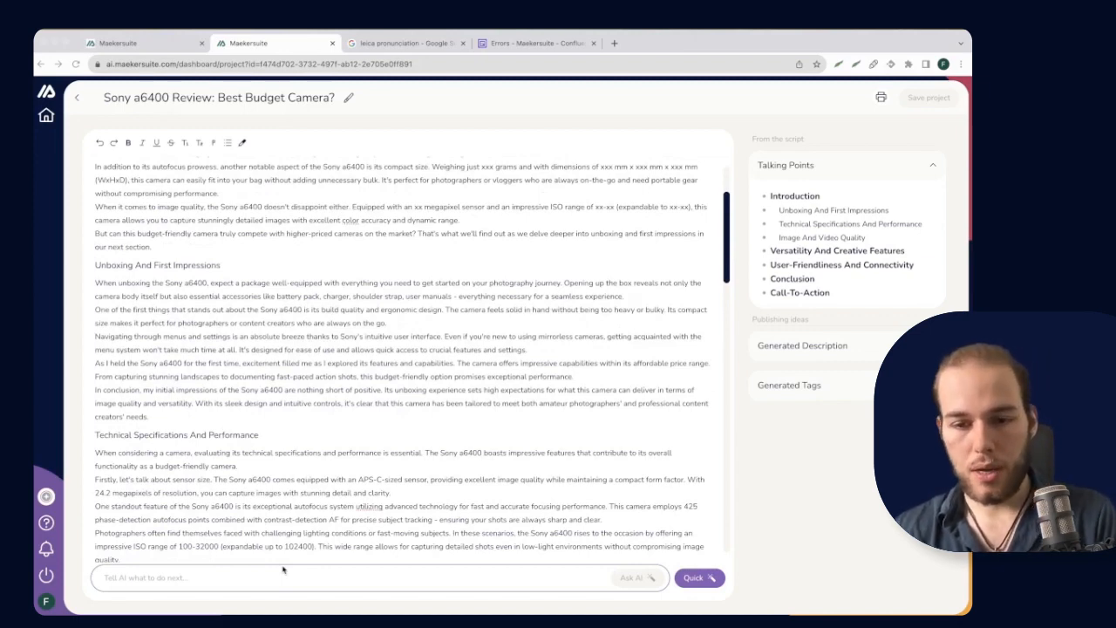
pyautogui.scroll(3, 231, 283)
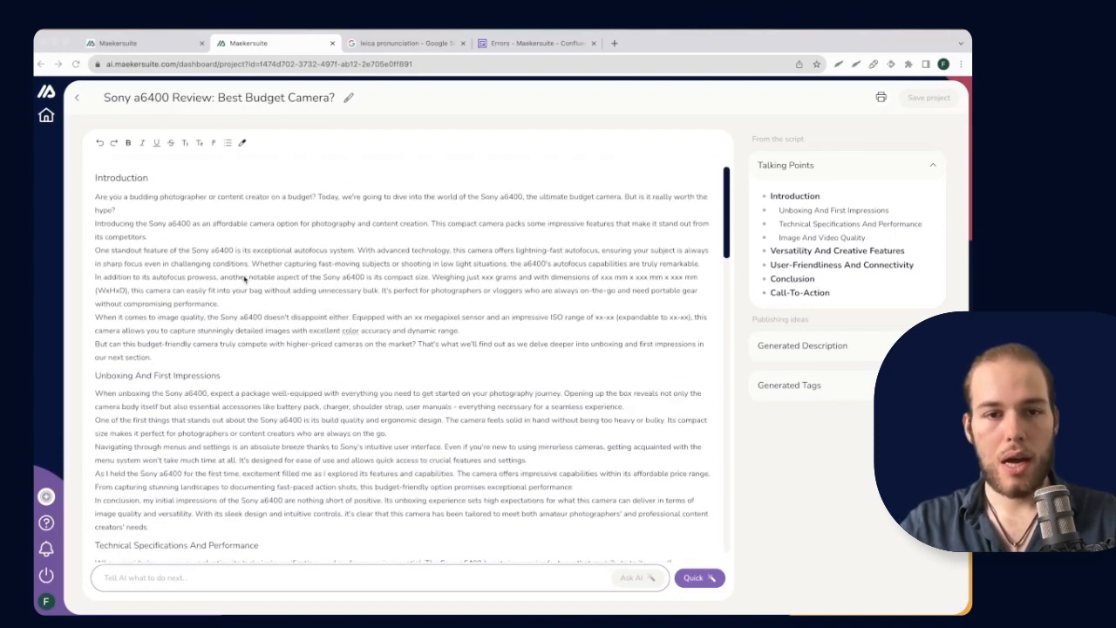
pyautogui.click(172, 350)
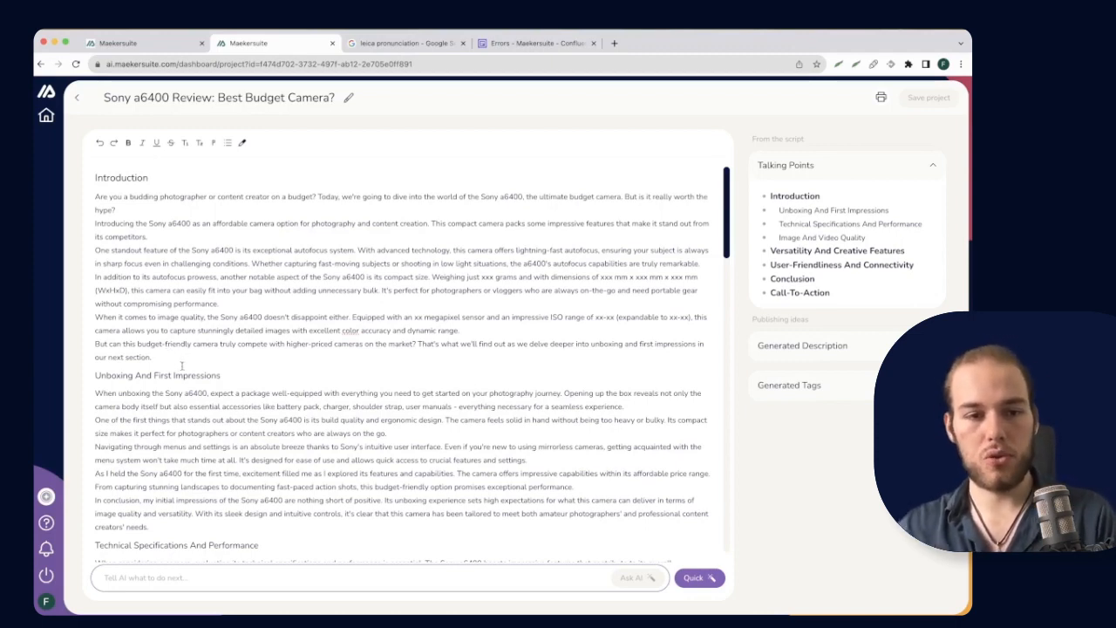
pyautogui.moveTo(169, 359); pyautogui.dragTo(95, 197)
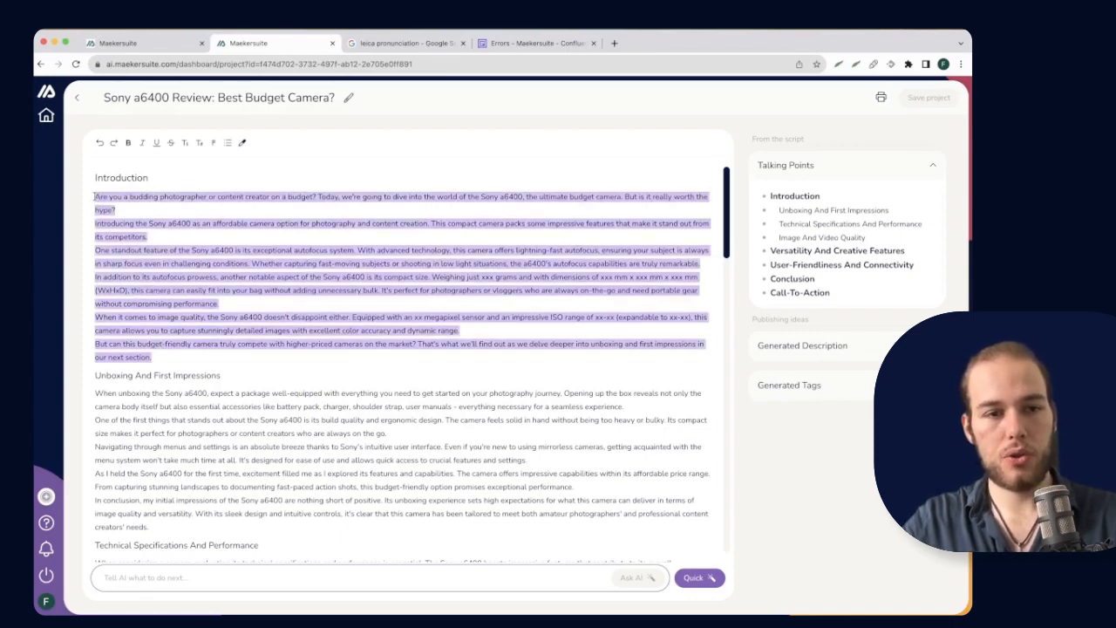
pyautogui.click(694, 579)
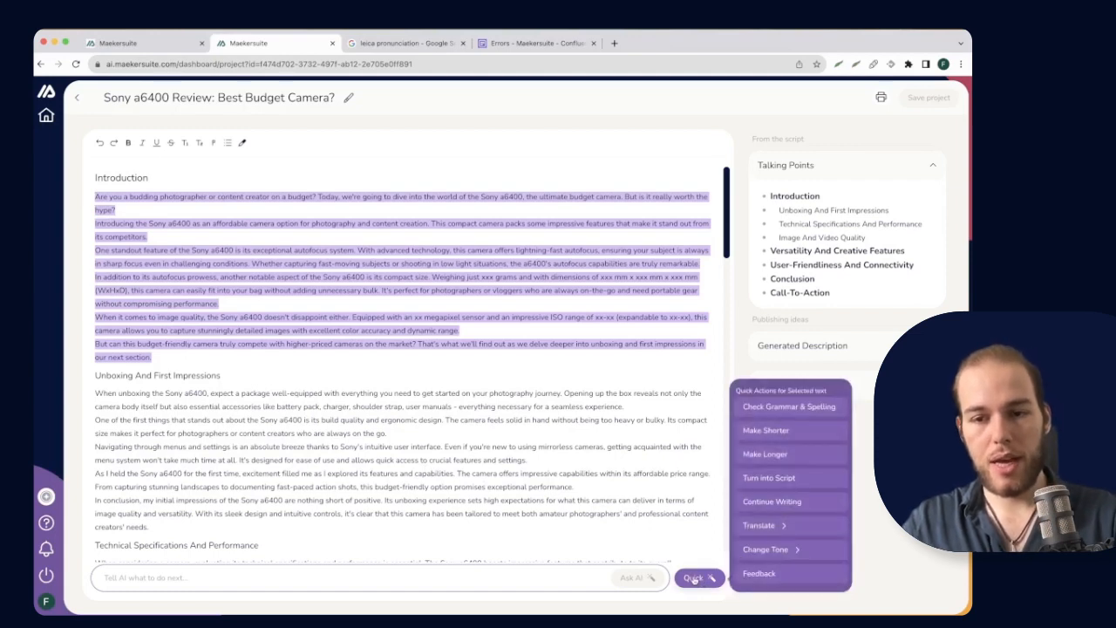
pyautogui.click(761, 432)
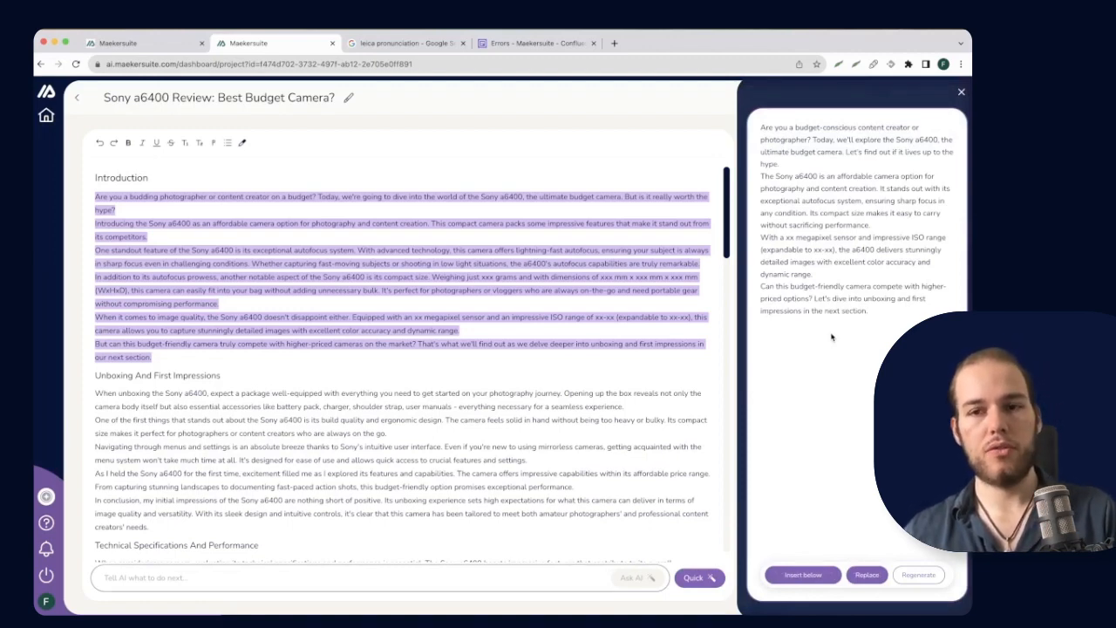
pyautogui.moveTo(882, 323); pyautogui.dragTo(760, 132)
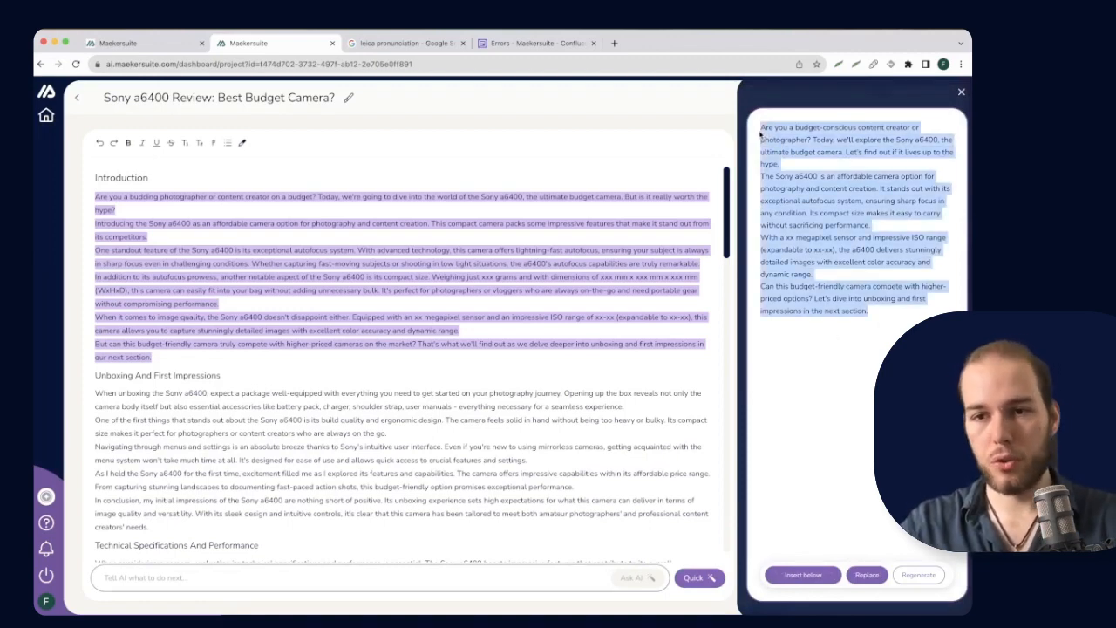
pyautogui.click(808, 352)
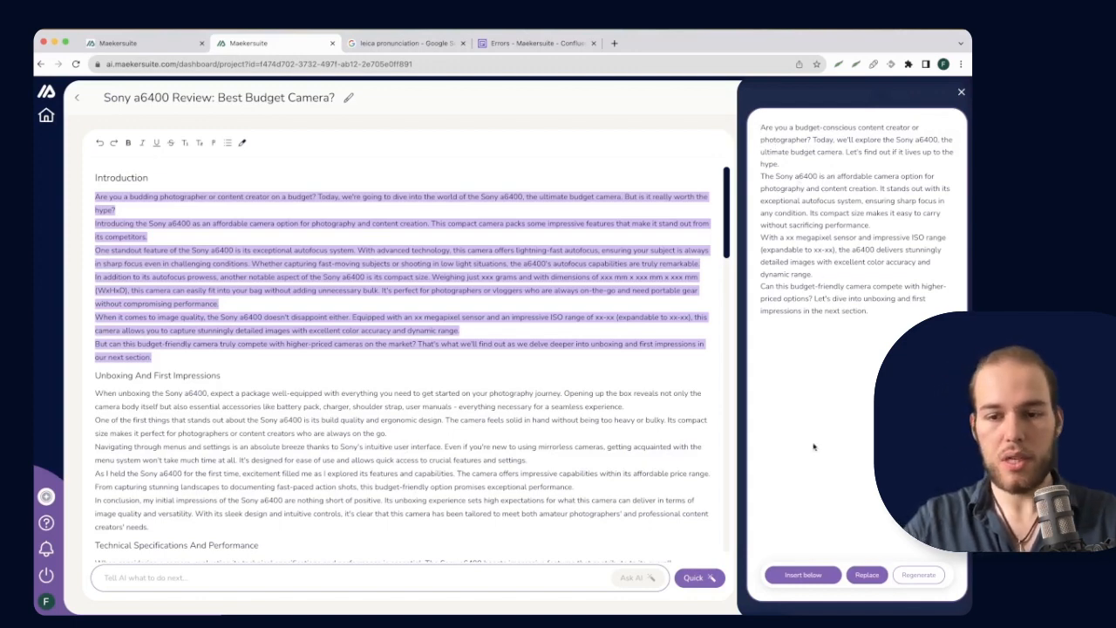
pyautogui.click(864, 576)
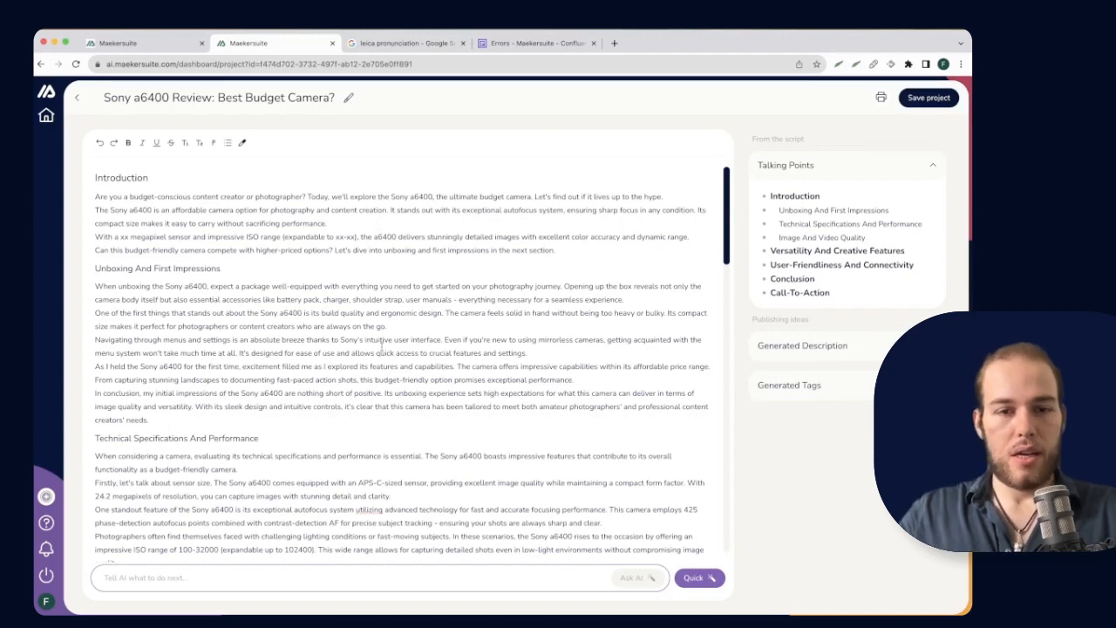
# - Introduce errors in the first sentence under Unboxing And First Impressions: "Wen", "Sonyy" and a missing "a" before "package"
pyautogui.moveTo(396, 327); pyautogui.dragTo(77, 286)
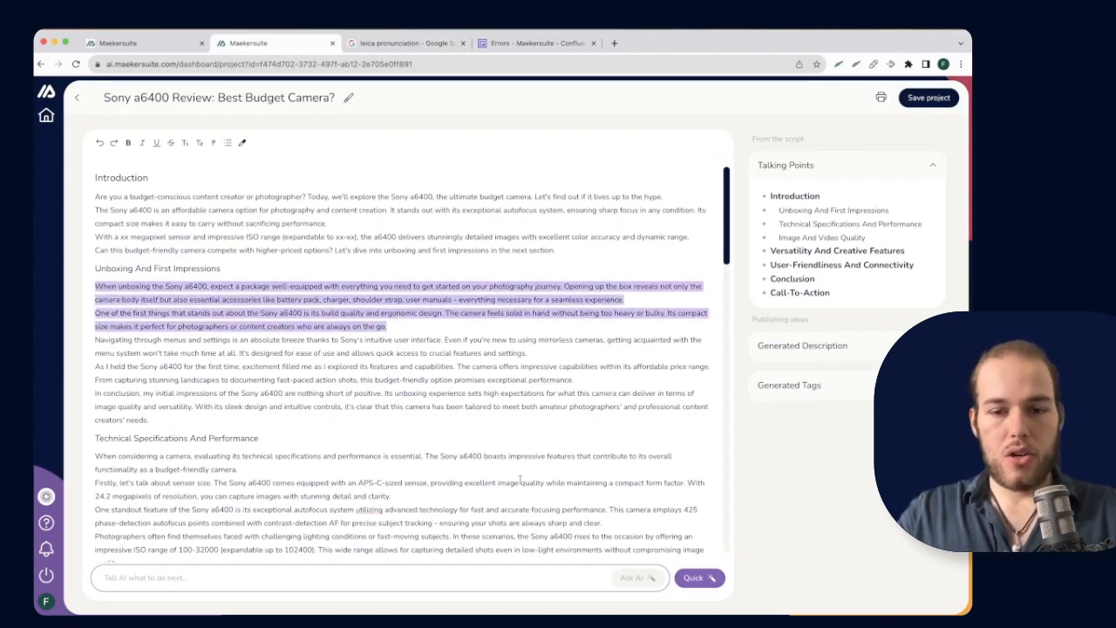
pyautogui.click(695, 577)
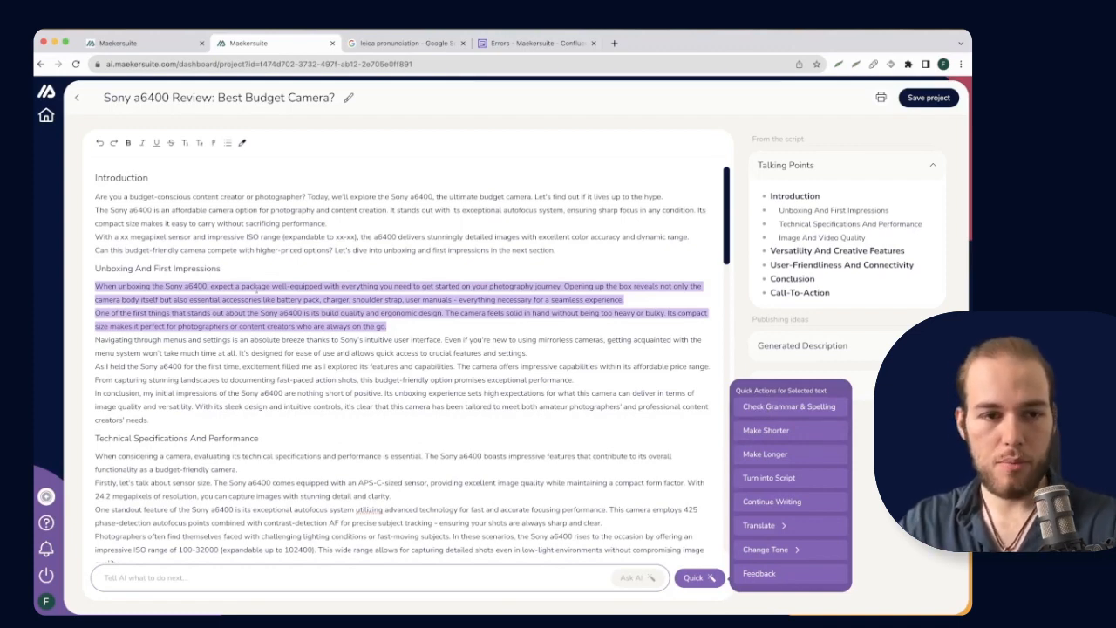
pyautogui.click(259, 302)
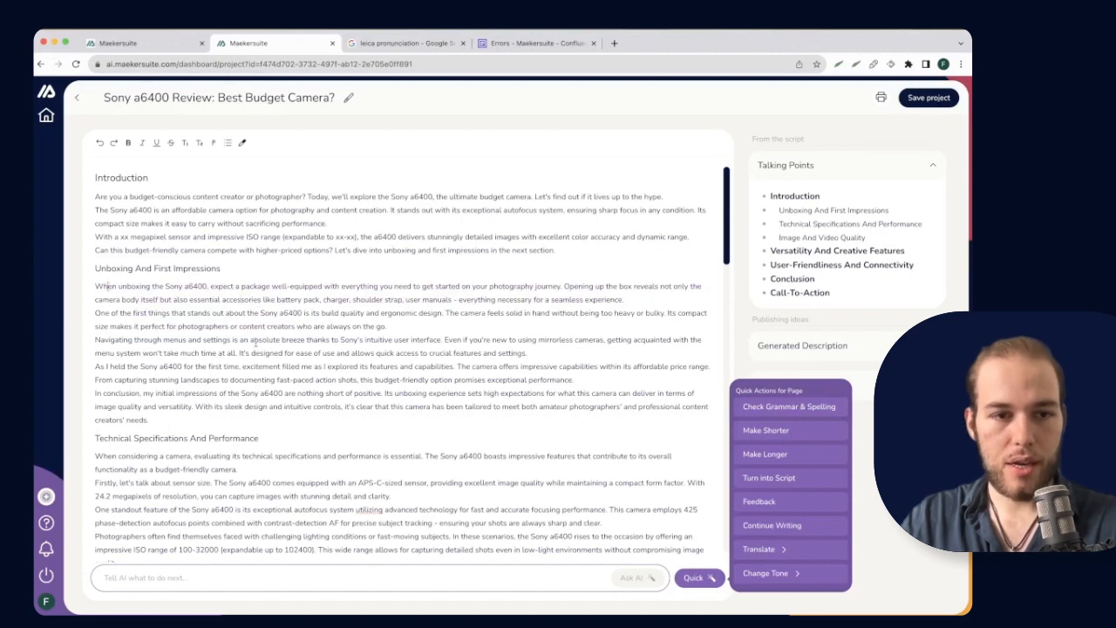
pyautogui.press('Delete')
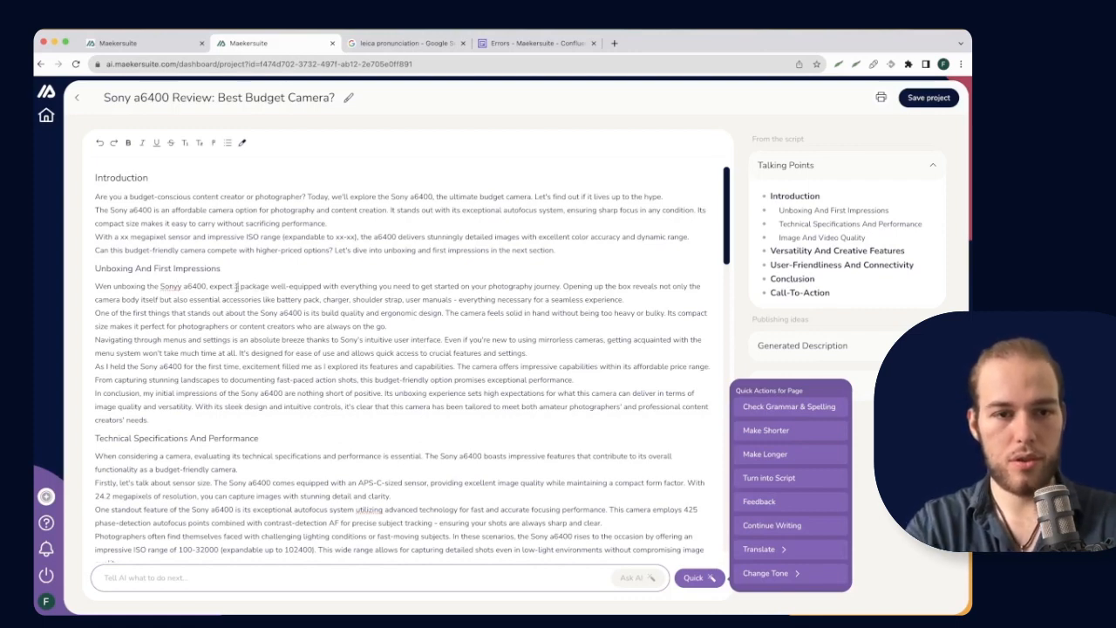
pyautogui.press('Delete')
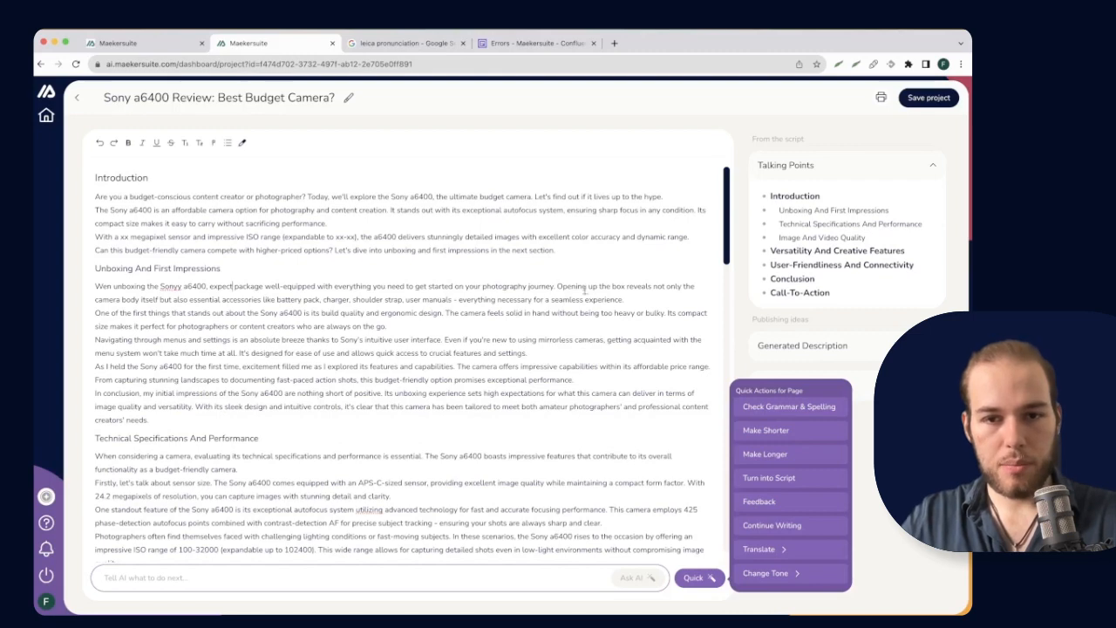
# - Run Check Grammar & Spelling on the misspelled first sentence under Unboxing And First Impressions and replace it with the corrected version
pyautogui.moveTo(555, 287); pyautogui.dragTo(61, 287)
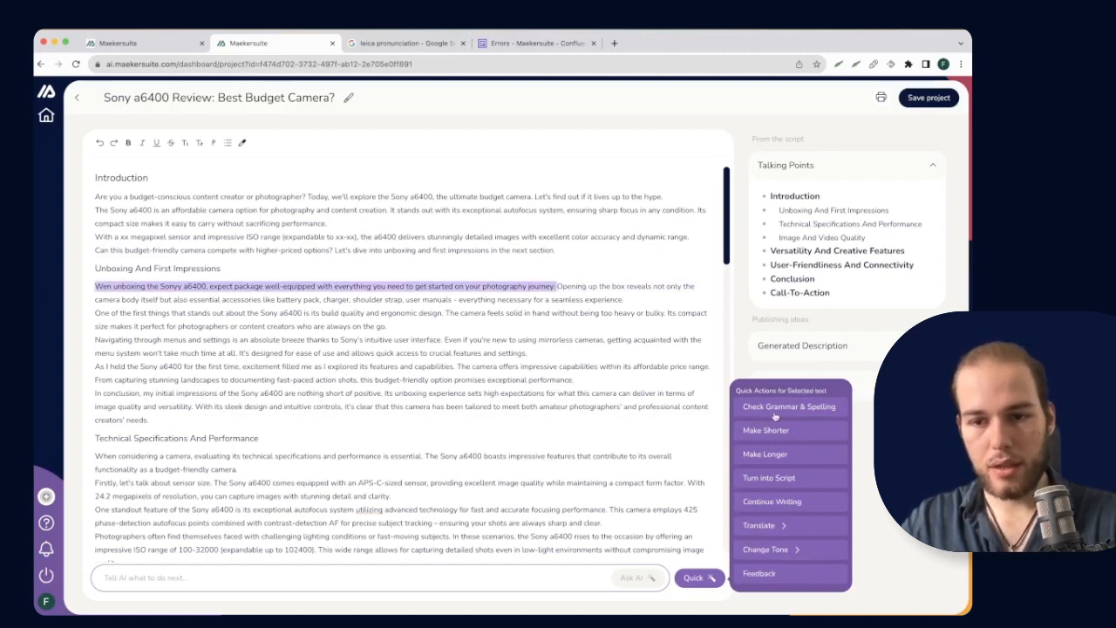
pyautogui.click(775, 416)
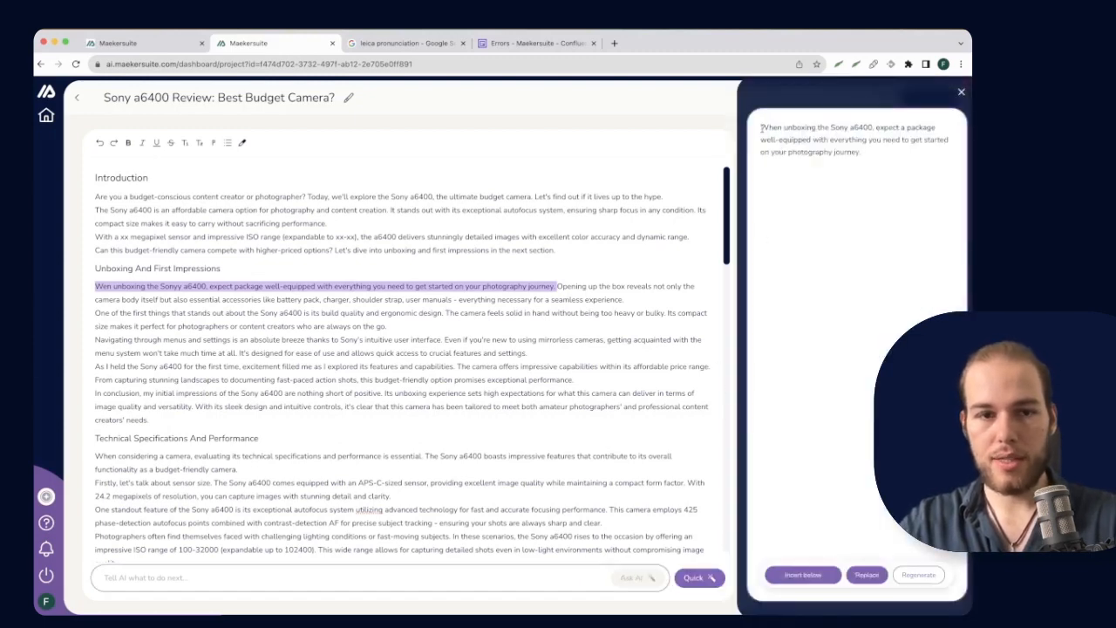
pyautogui.moveTo(761, 127); pyautogui.dragTo(884, 154)
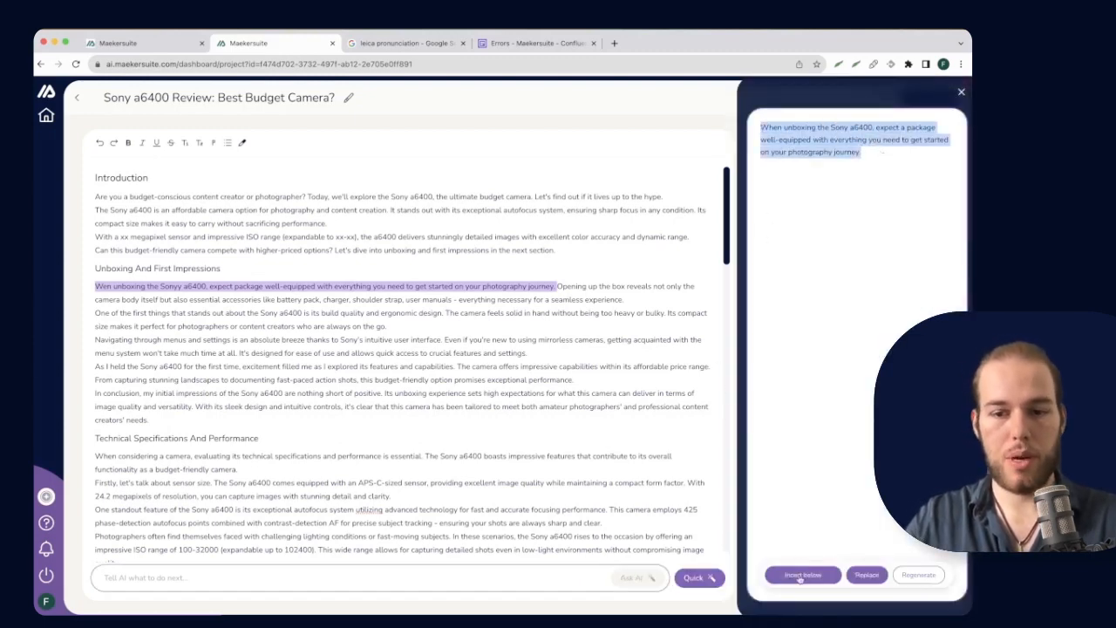
pyautogui.click(860, 576)
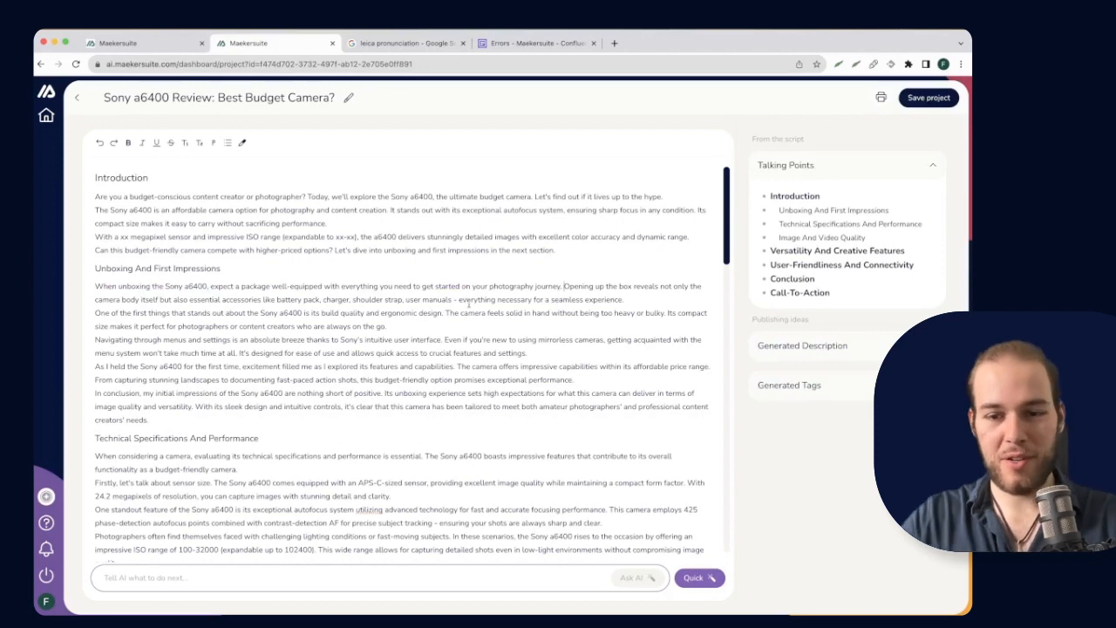
# - Add blank lines after the User-Friendliness And Connectivity section and start a bullet list there with "best selling camera in 2022"
pyautogui.click(702, 579)
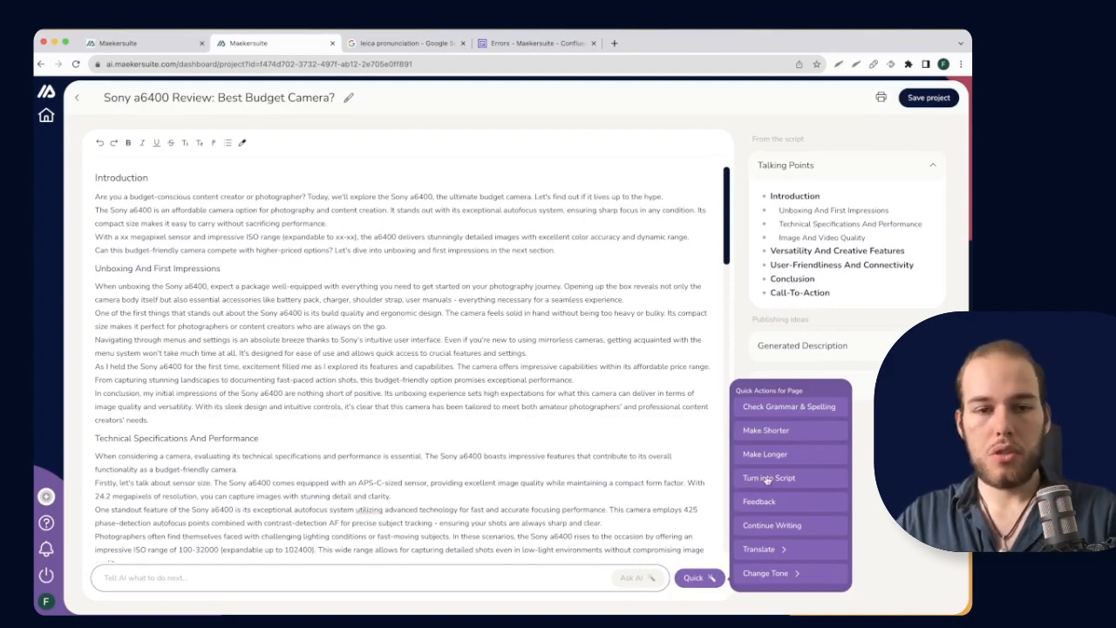
pyautogui.scroll(-10, 568, 514)
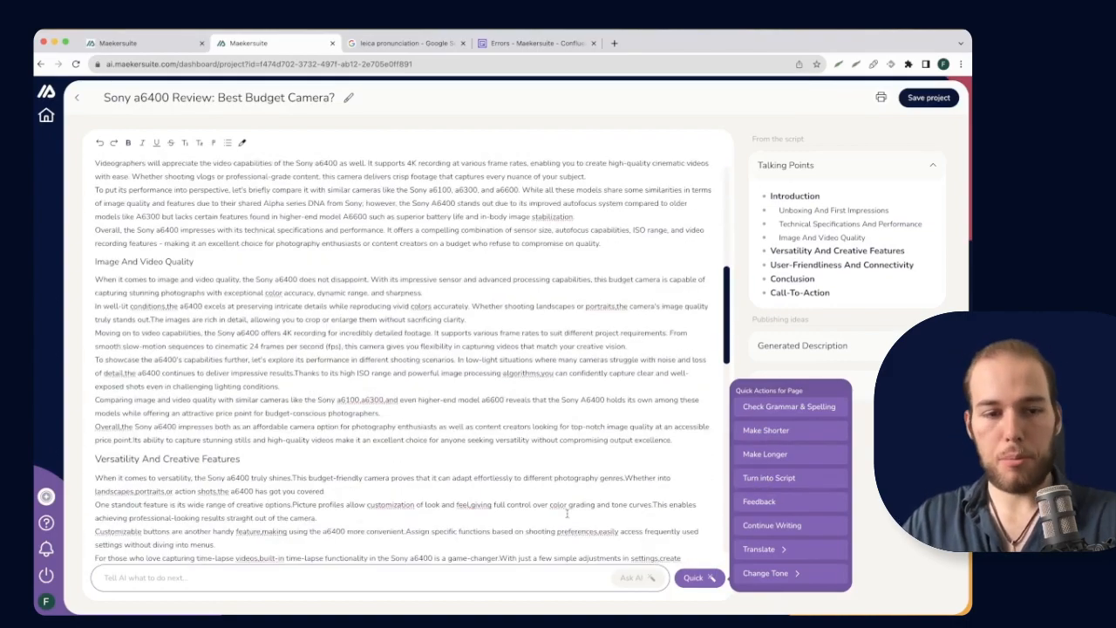
pyautogui.scroll(-8, 568, 513)
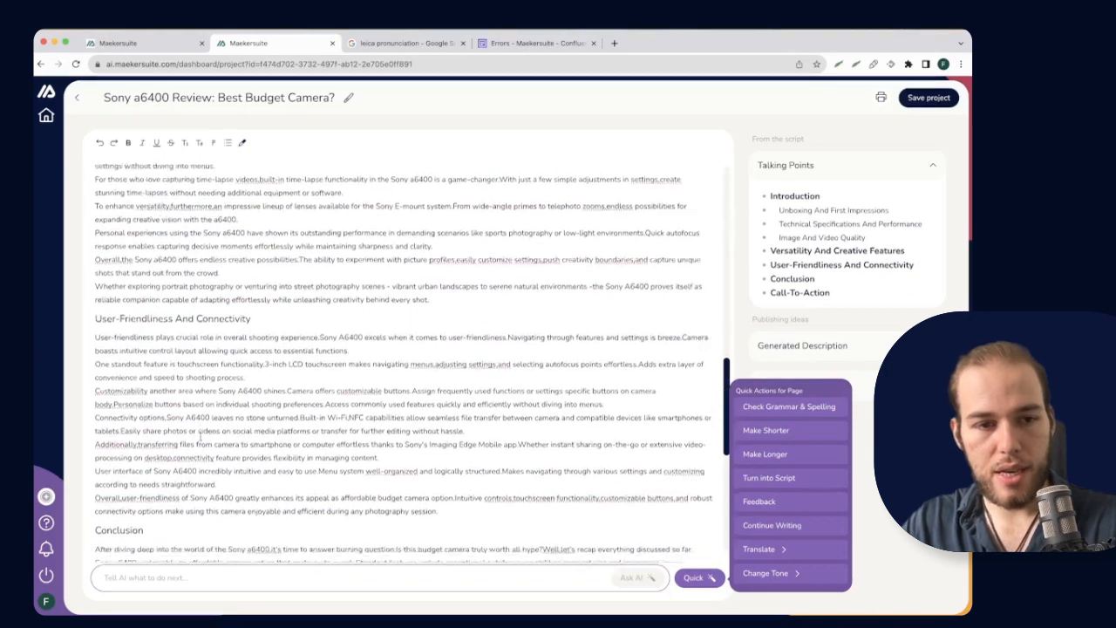
pyautogui.scroll(-2, 200, 437)
pyautogui.click(486, 415)
pyautogui.press('Return')
pyautogui.press('Return')
pyautogui.press('Return')
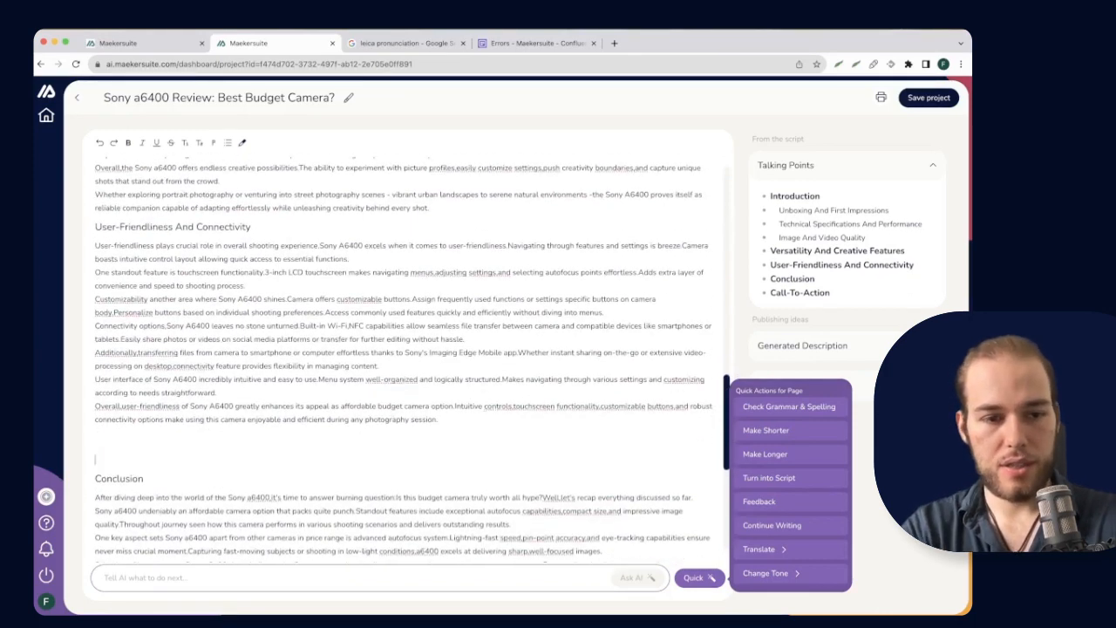
pyautogui.write('best')
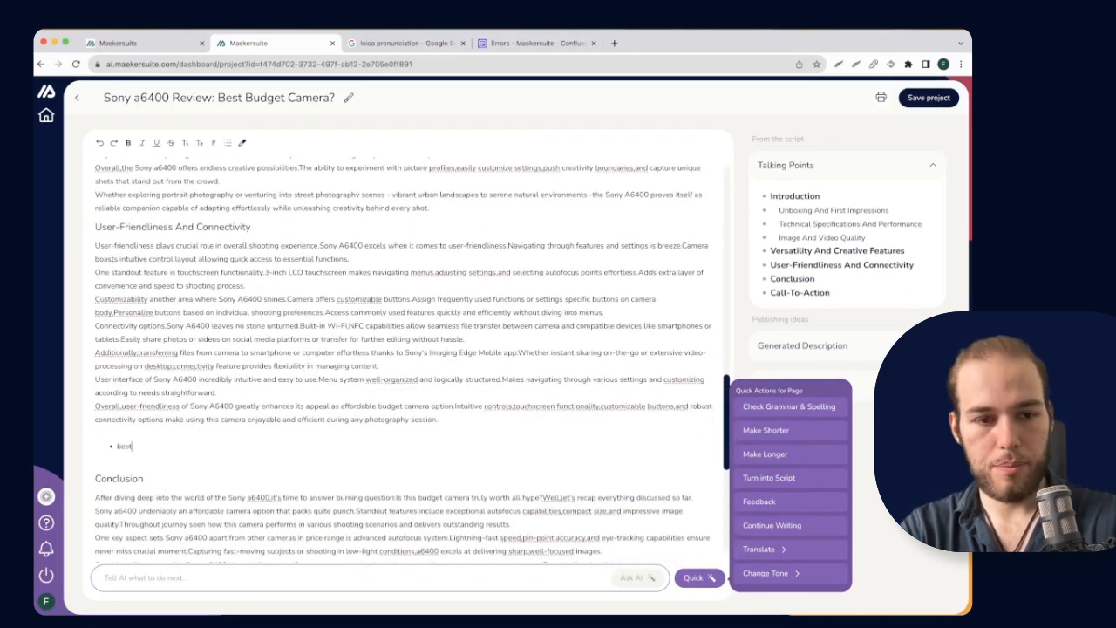
pyautogui.write(' selling camera in 2022')
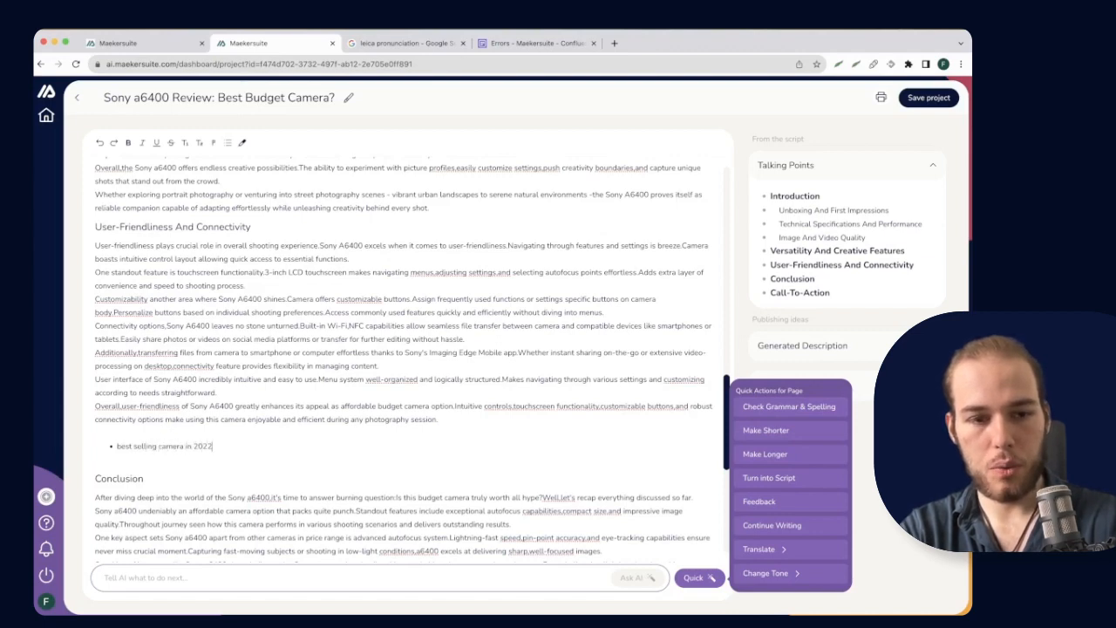
# - Add two more bullets to the list above Conclusion: "top 5 beginner camera based on the verge" and "main downside: bad battery"
pyautogui.press('Return')
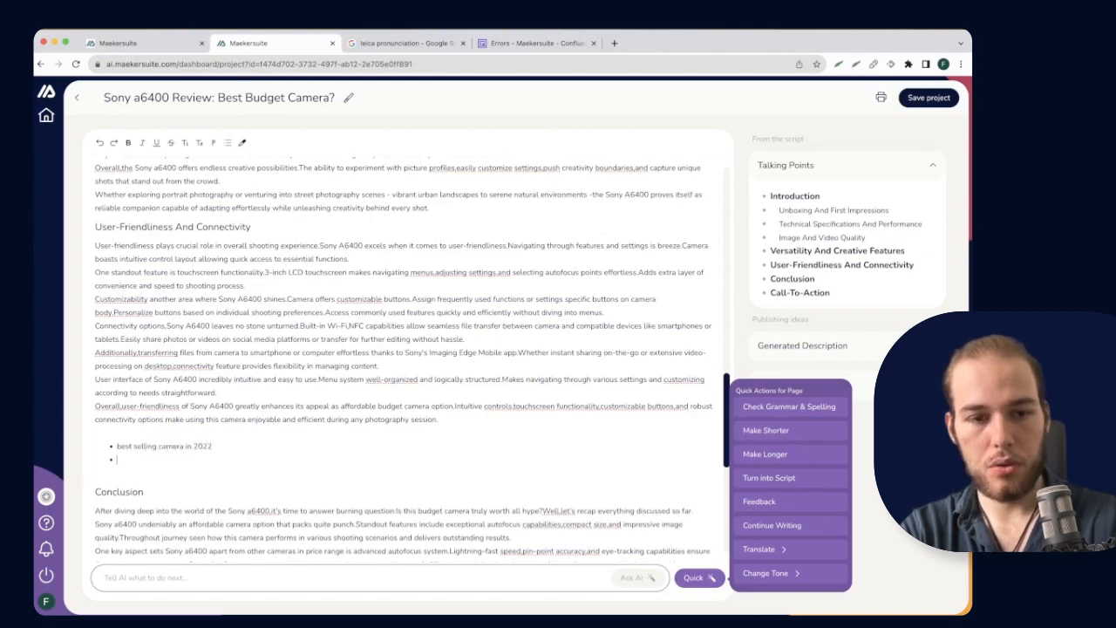
pyautogui.write('top 5')
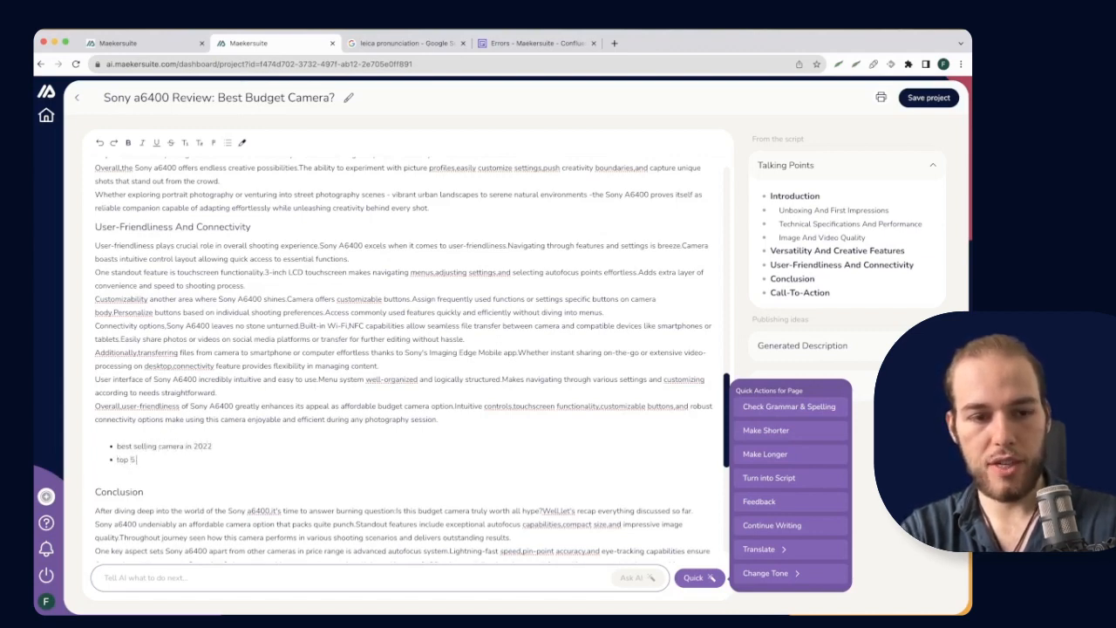
pyautogui.write(' beginner camera')
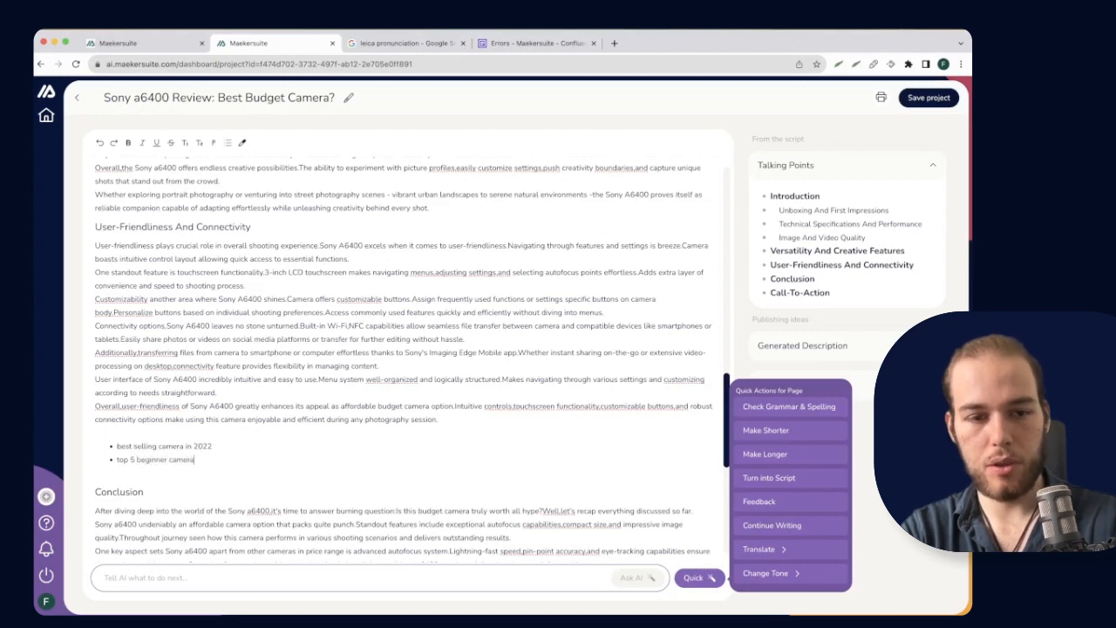
pyautogui.write(' re')
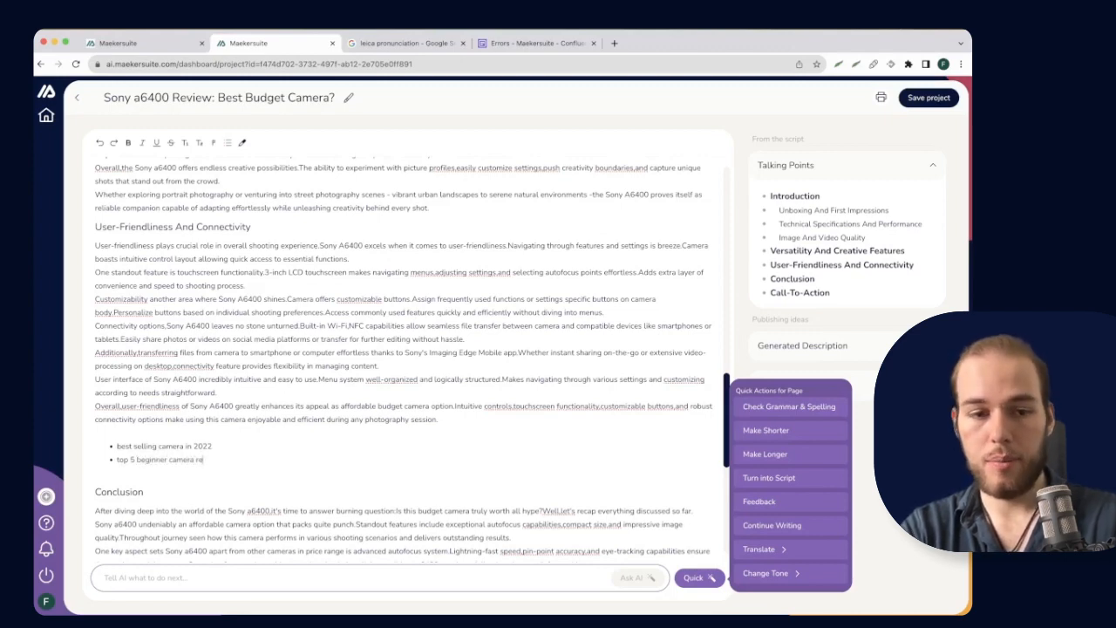
pyautogui.press('BackSpace')
pyautogui.press('BackSpace')
pyautogui.write('beginner camera bas')
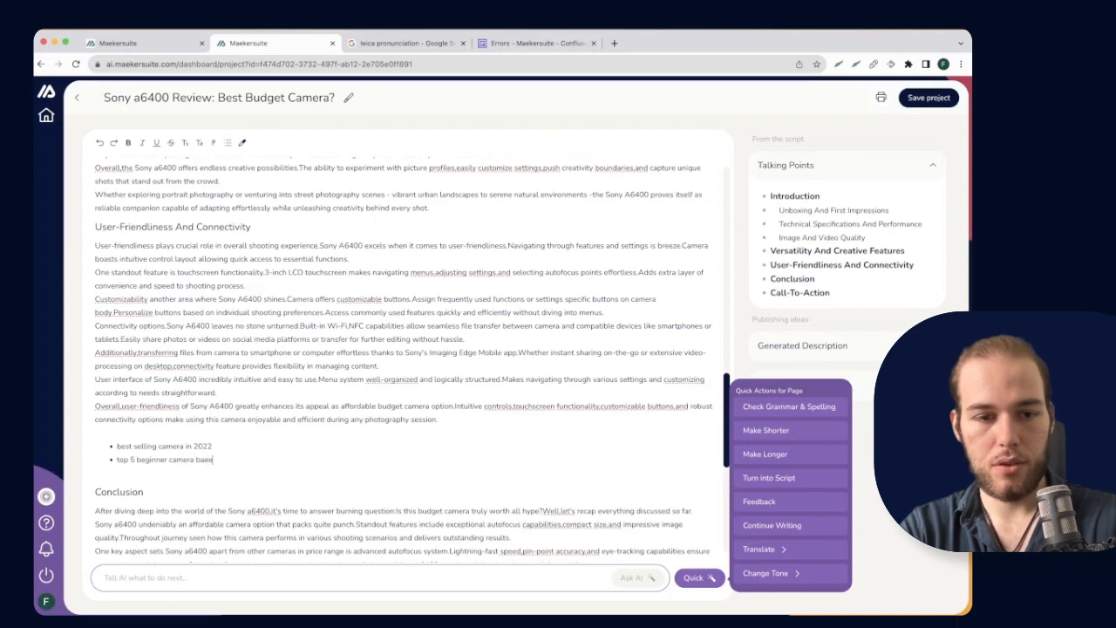
pyautogui.write('ed on the verge')
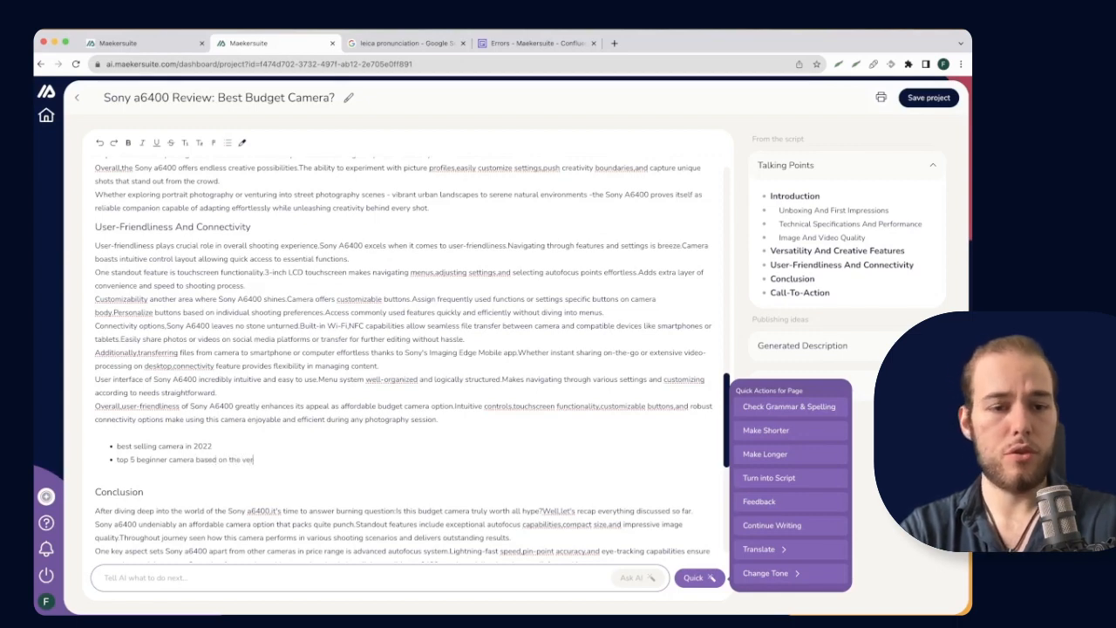
pyautogui.press('Return')
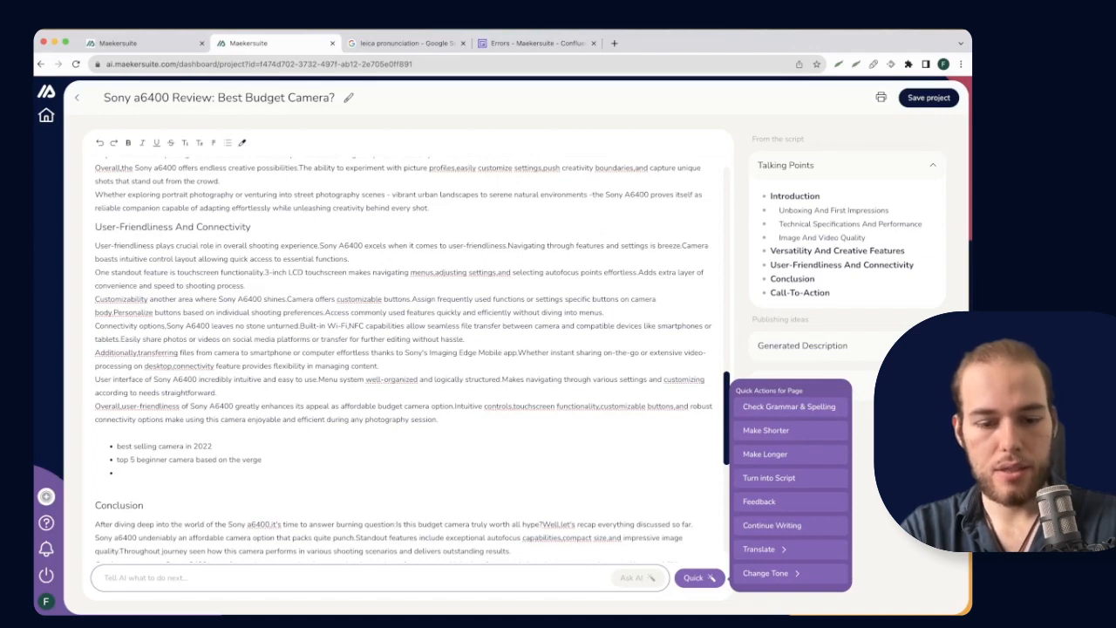
pyautogui.write('main downside')
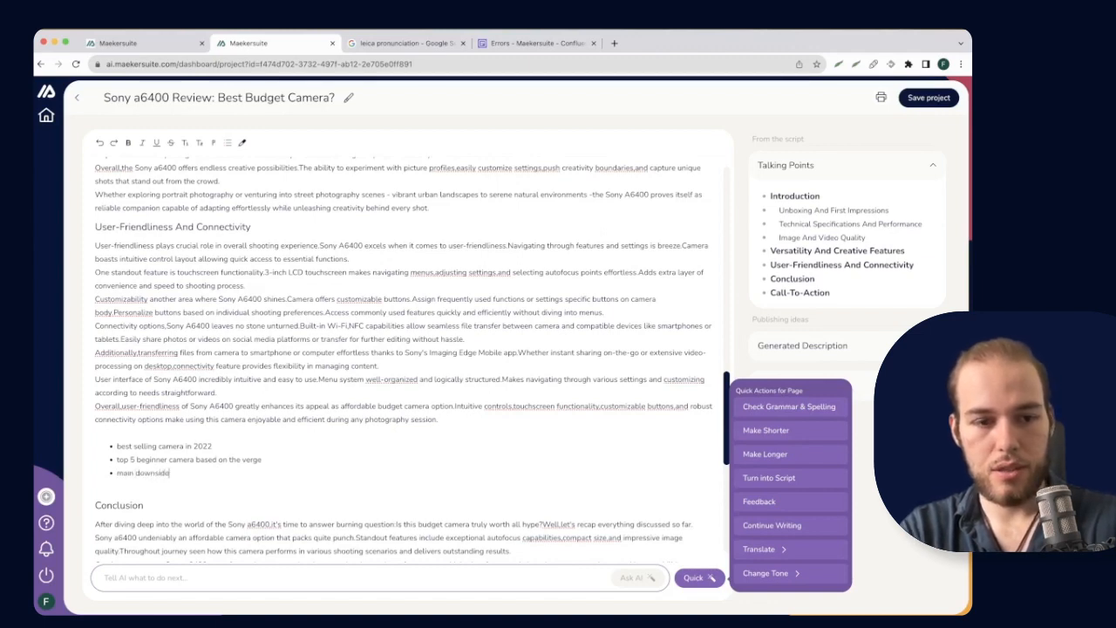
pyautogui.write(': bad batt')
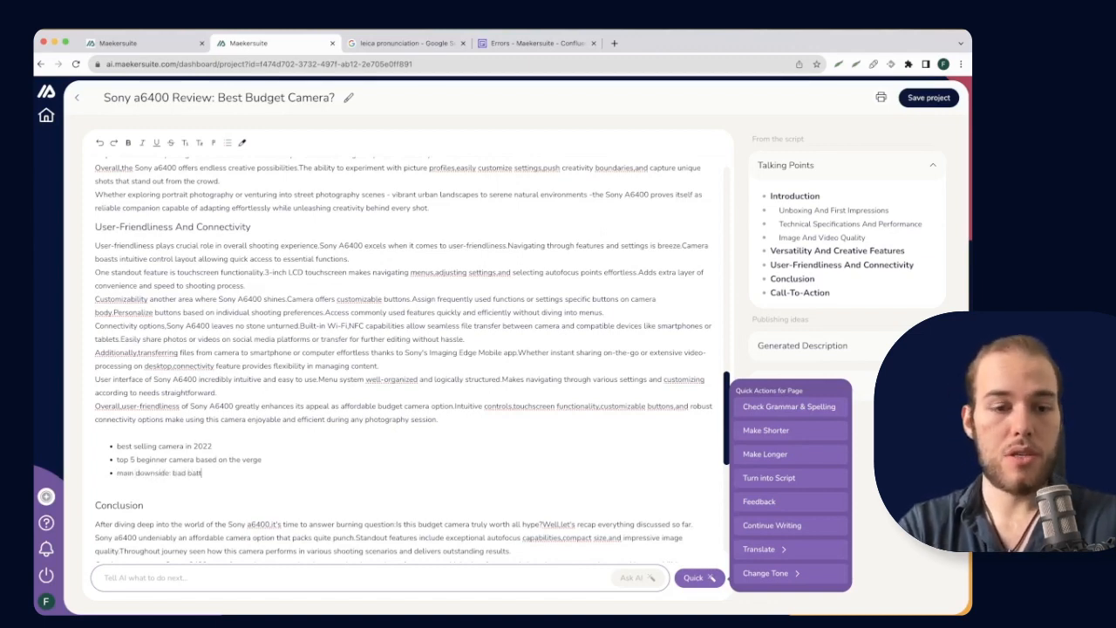
pyautogui.write('ery')
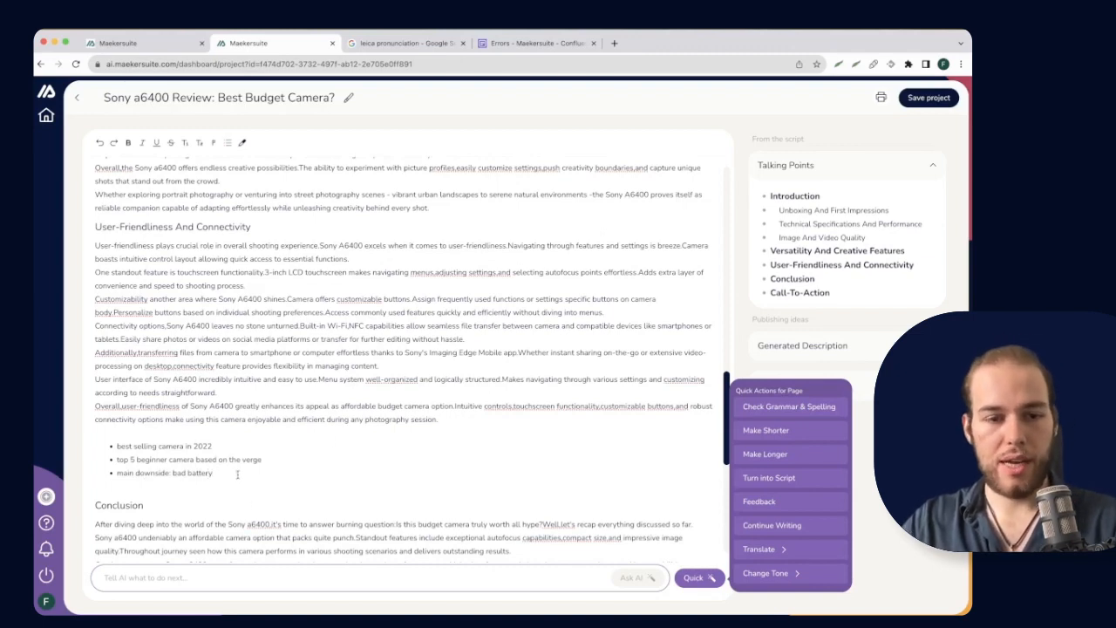
# - Turn the three bullet points above Conclusion into script text, replace them with it, and add blank lines before the new paragraphs
pyautogui.moveTo(238, 474); pyautogui.dragTo(61, 439)
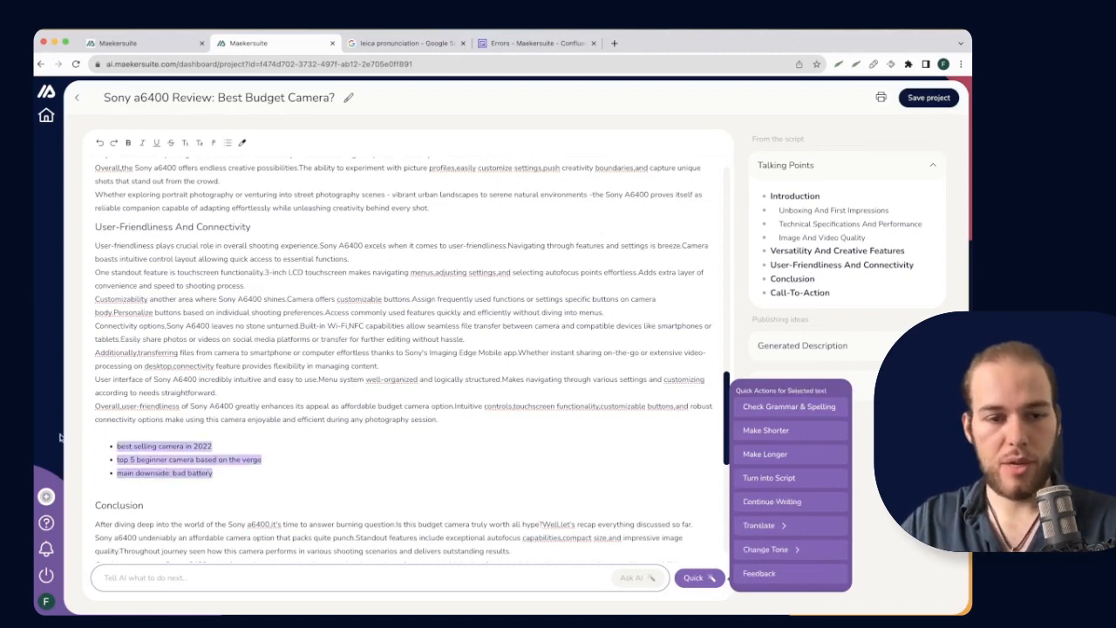
pyautogui.click(788, 478)
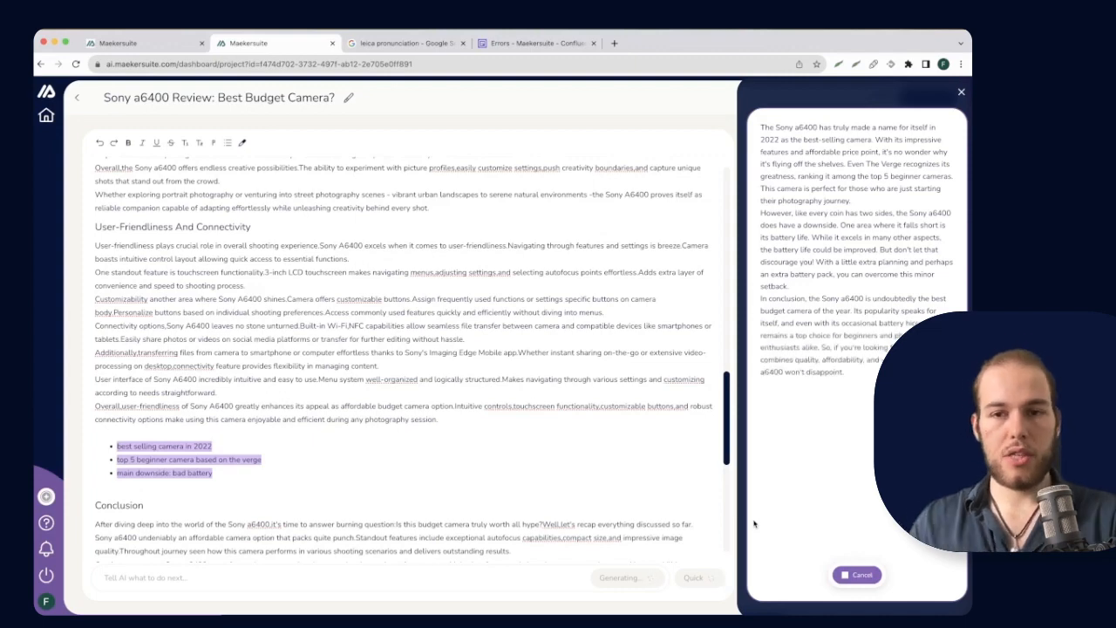
pyautogui.click(861, 575)
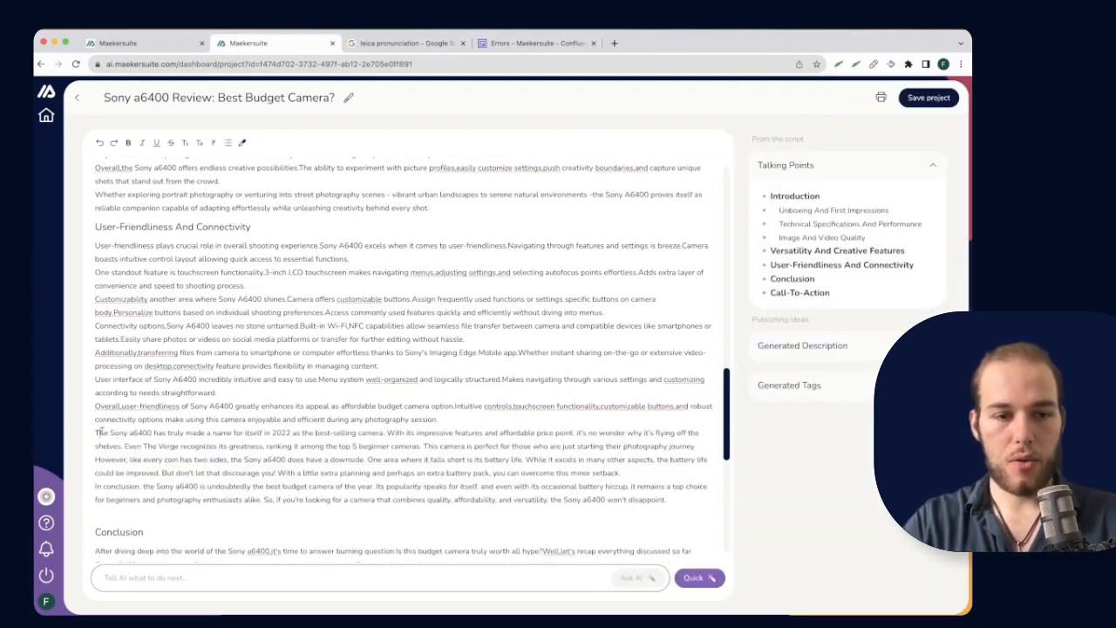
pyautogui.press('Return')
pyautogui.press('Return')
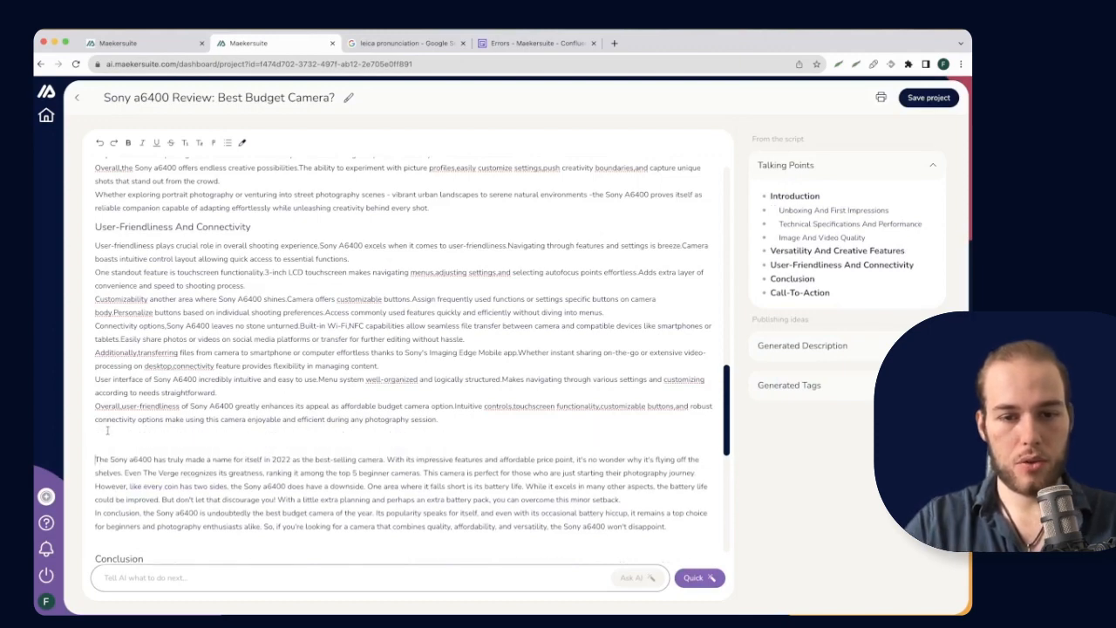
# - Delete the generated paragraphs and extra blank lines between the User-Friendliness And Connectivity section and Conclusion
pyautogui.moveTo(132, 458); pyautogui.dragTo(452, 531)
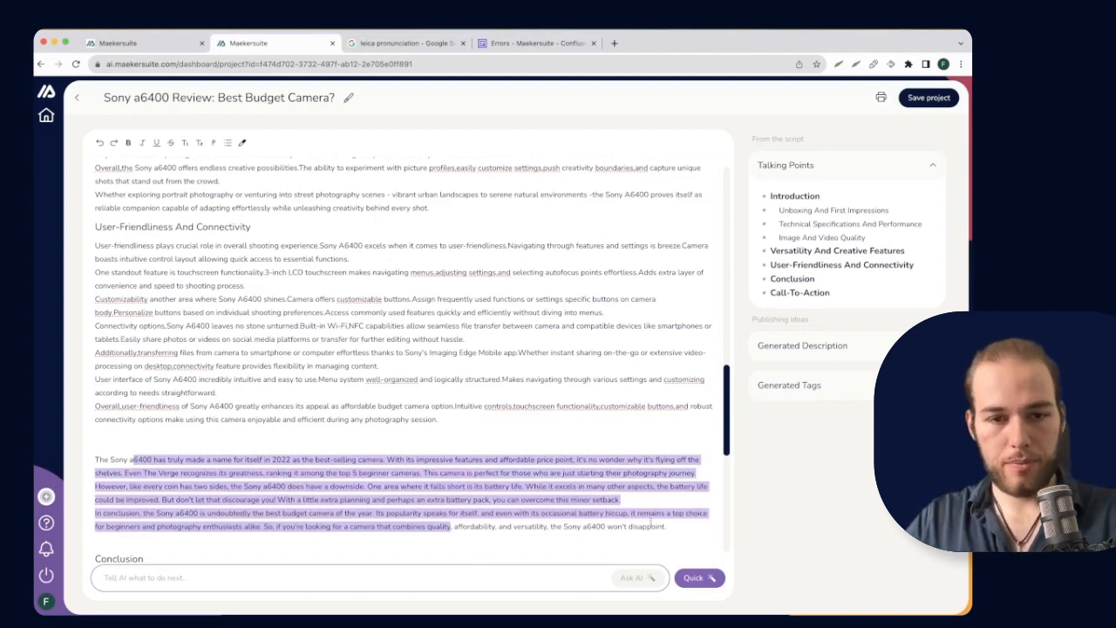
pyautogui.moveTo(664, 530); pyautogui.dragTo(76, 459)
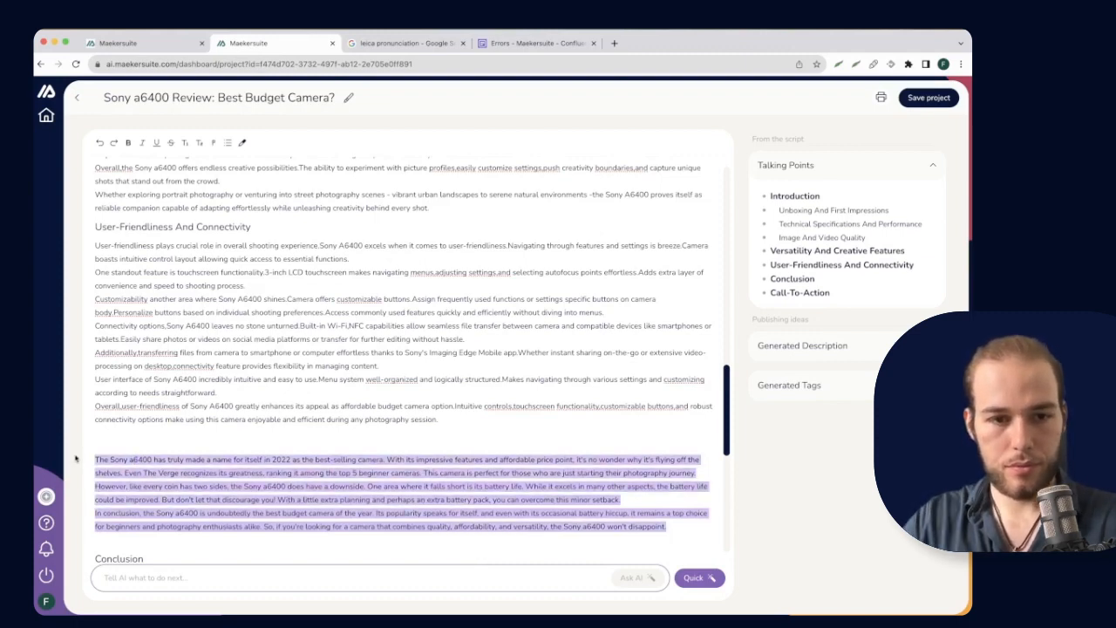
pyautogui.press('BackSpace')
pyautogui.press('BackSpace')
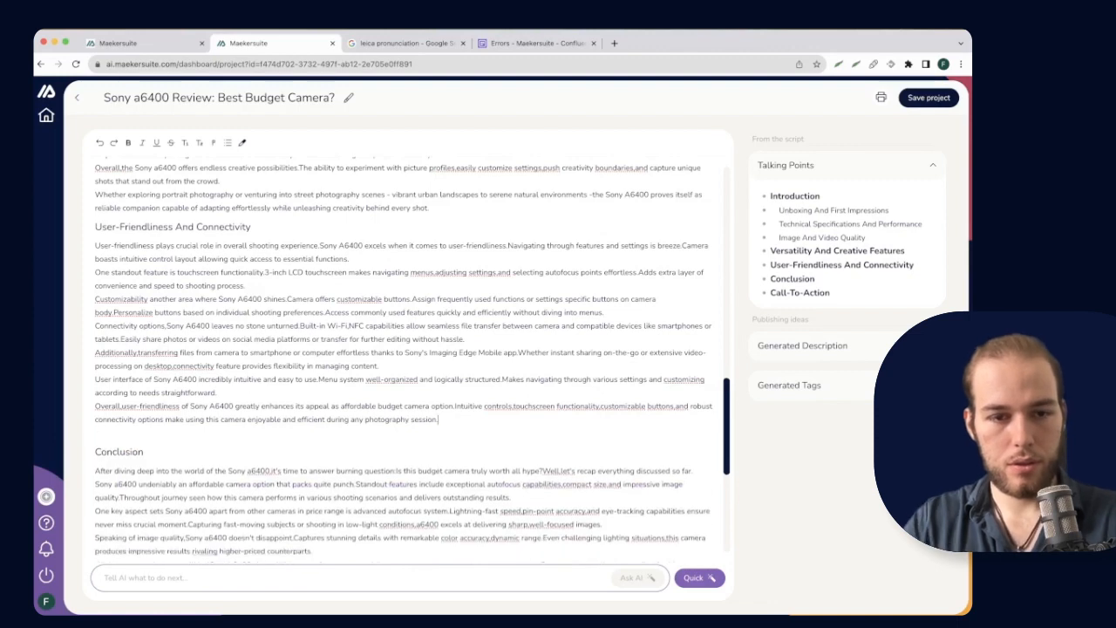
pyautogui.click(317, 378)
pyautogui.press('Right')
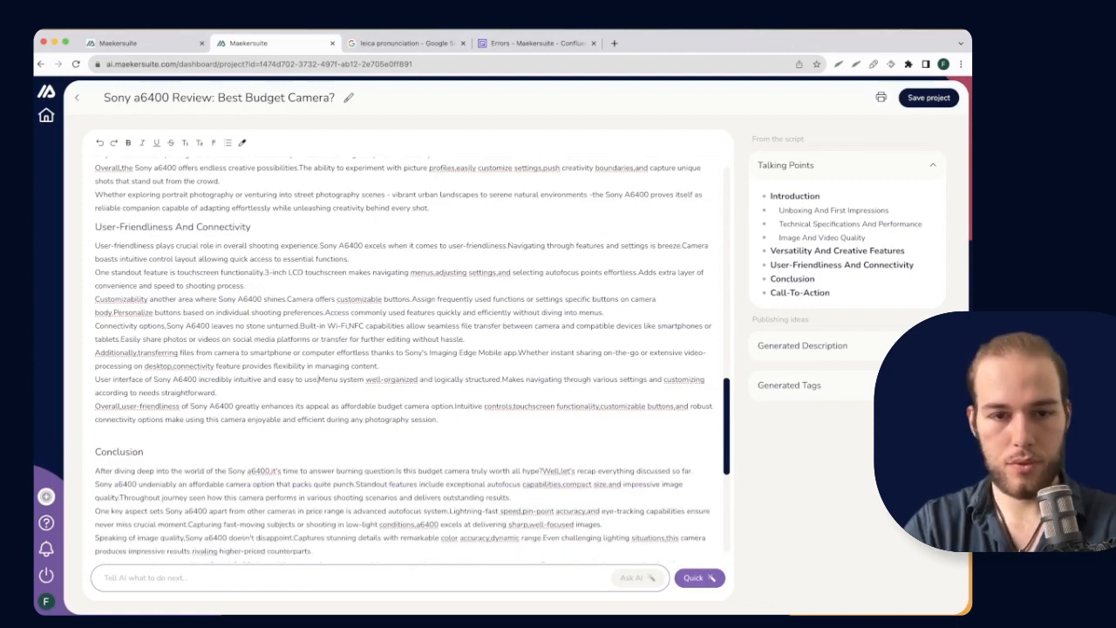
# - Examine the Translate languages and Change Tone options in the quick actions for the whole script and for selected text
pyautogui.scroll(5, 401, 357)
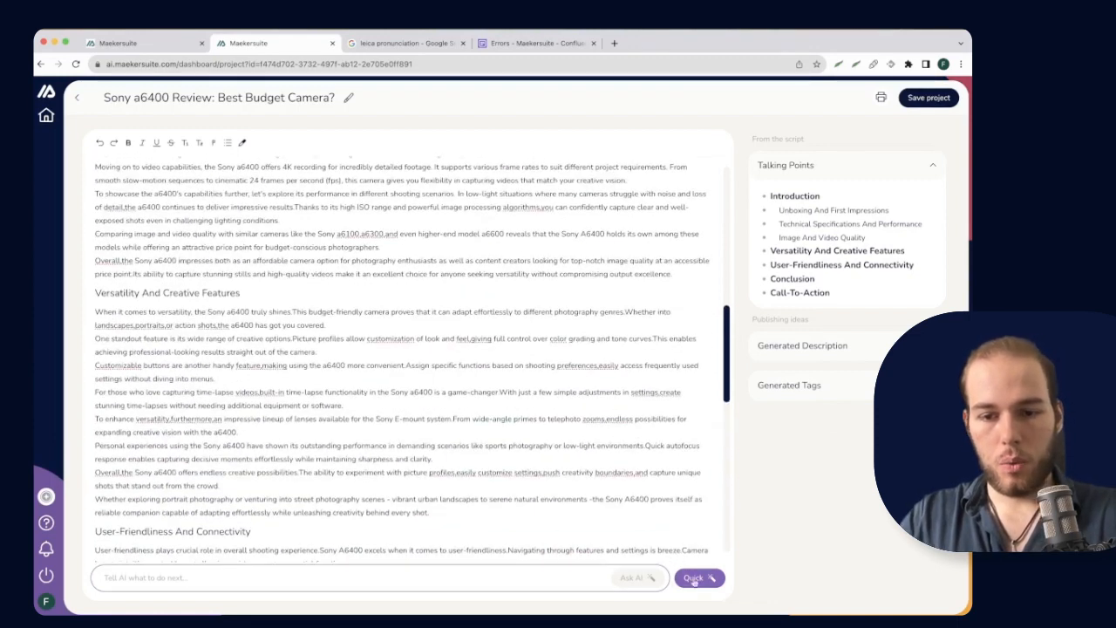
pyautogui.click(693, 578)
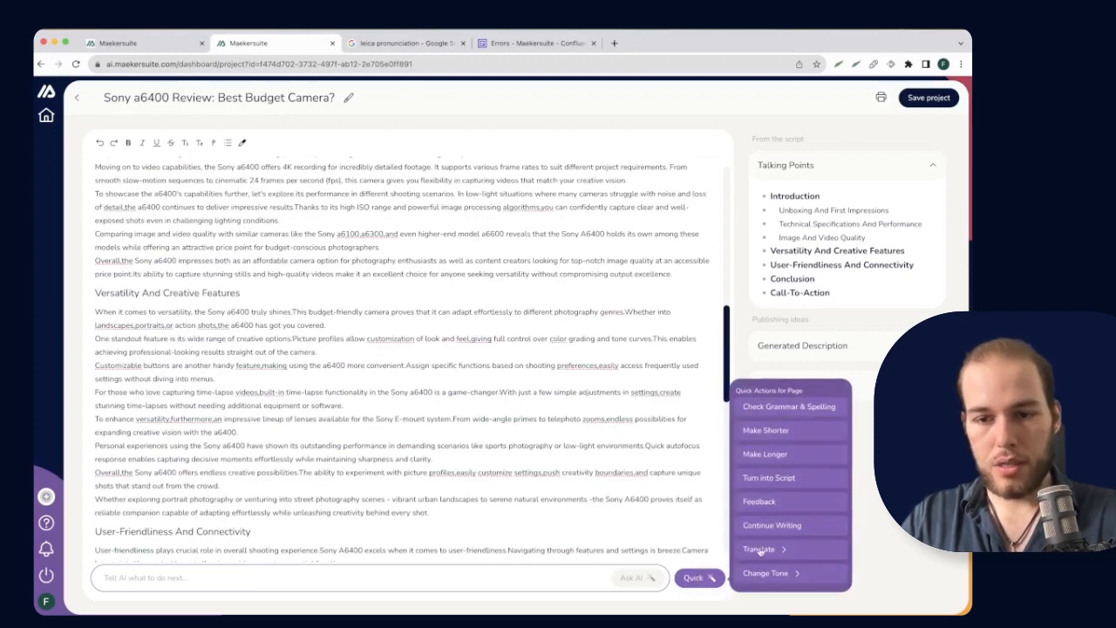
pyautogui.moveTo(786, 550)
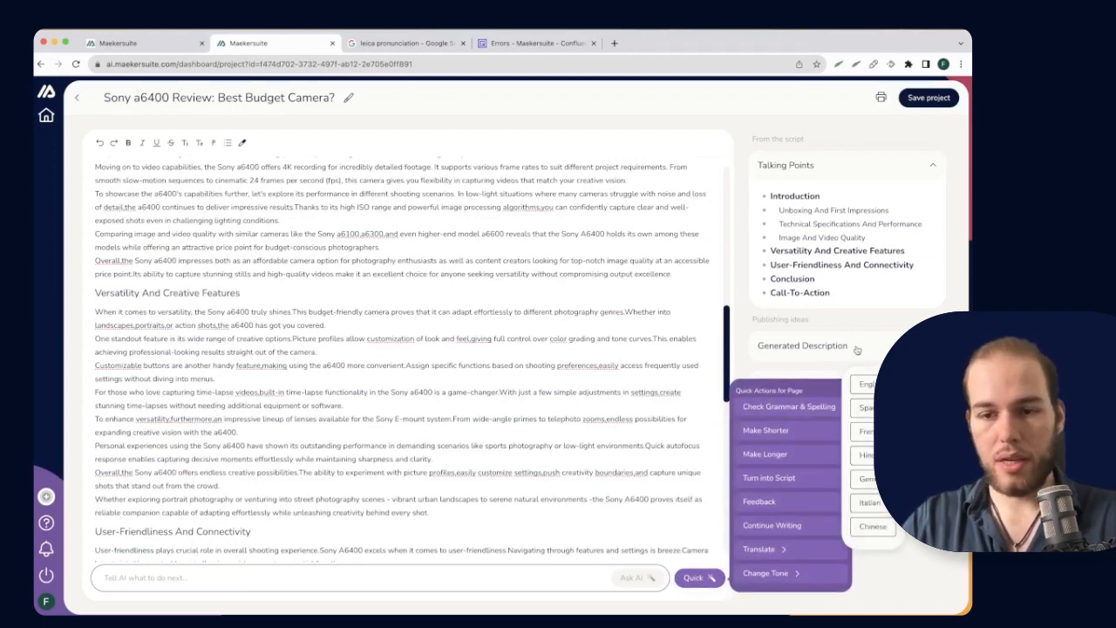
pyautogui.moveTo(769, 574)
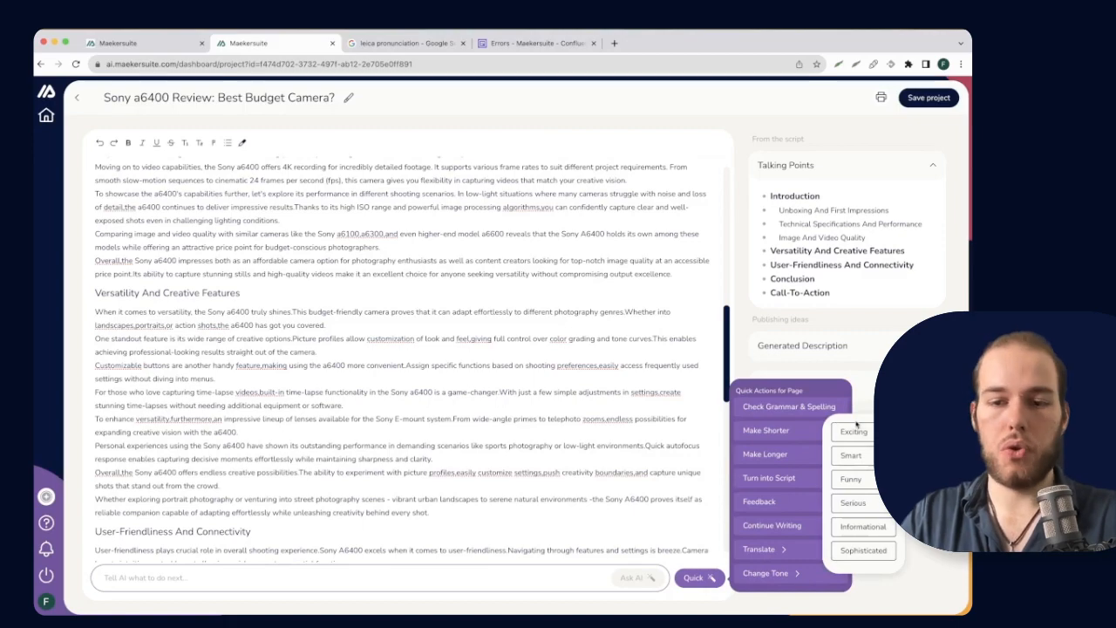
pyautogui.scroll(10, 378, 429)
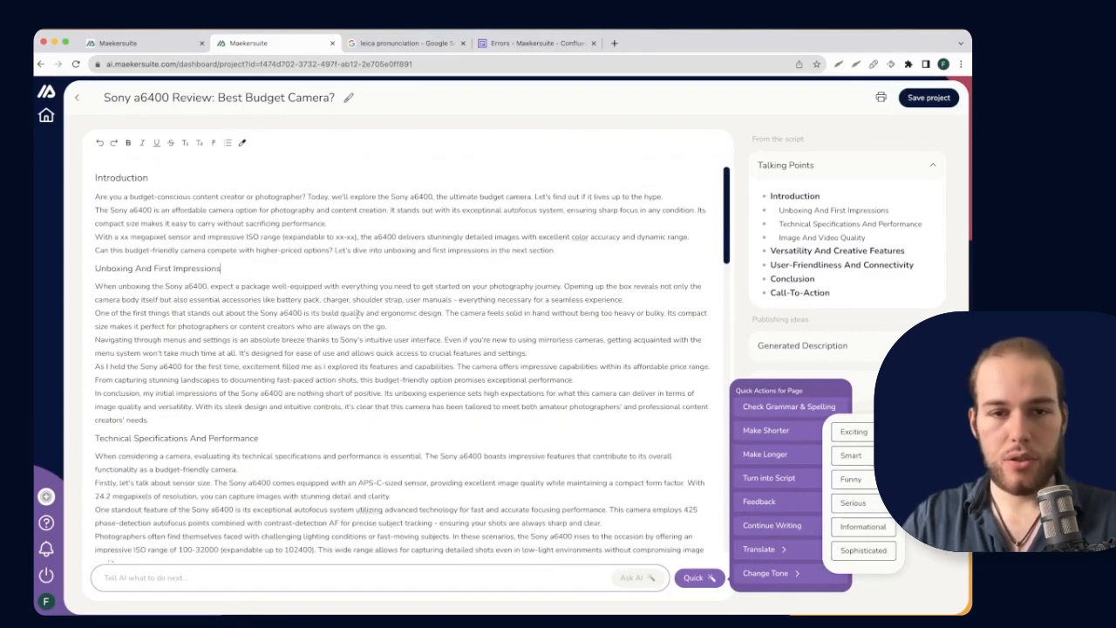
pyautogui.click(496, 393)
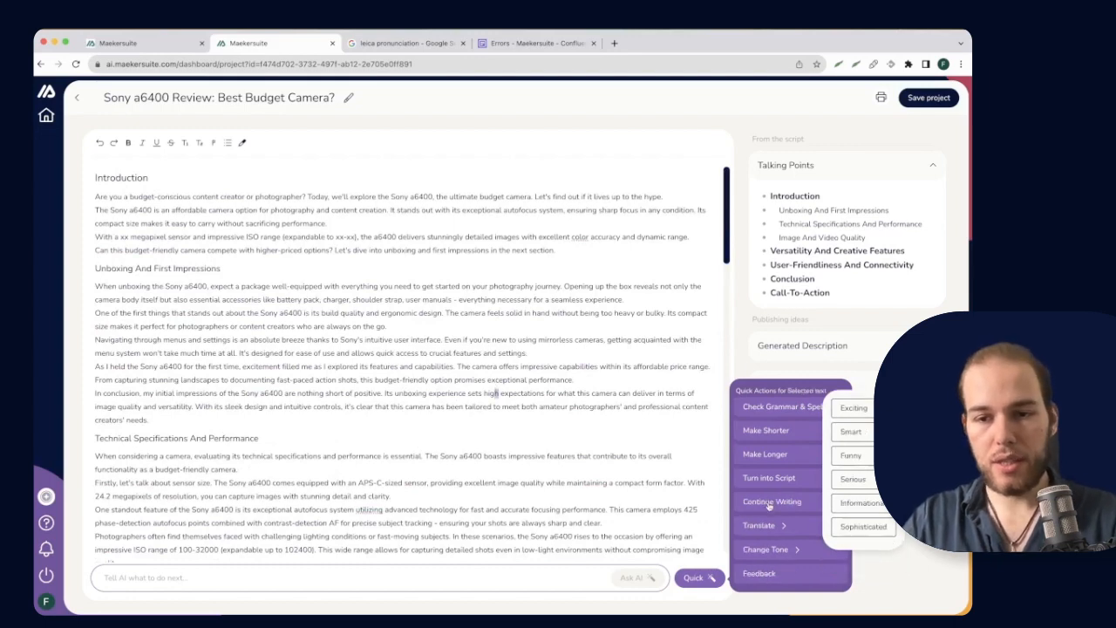
pyautogui.click(536, 428)
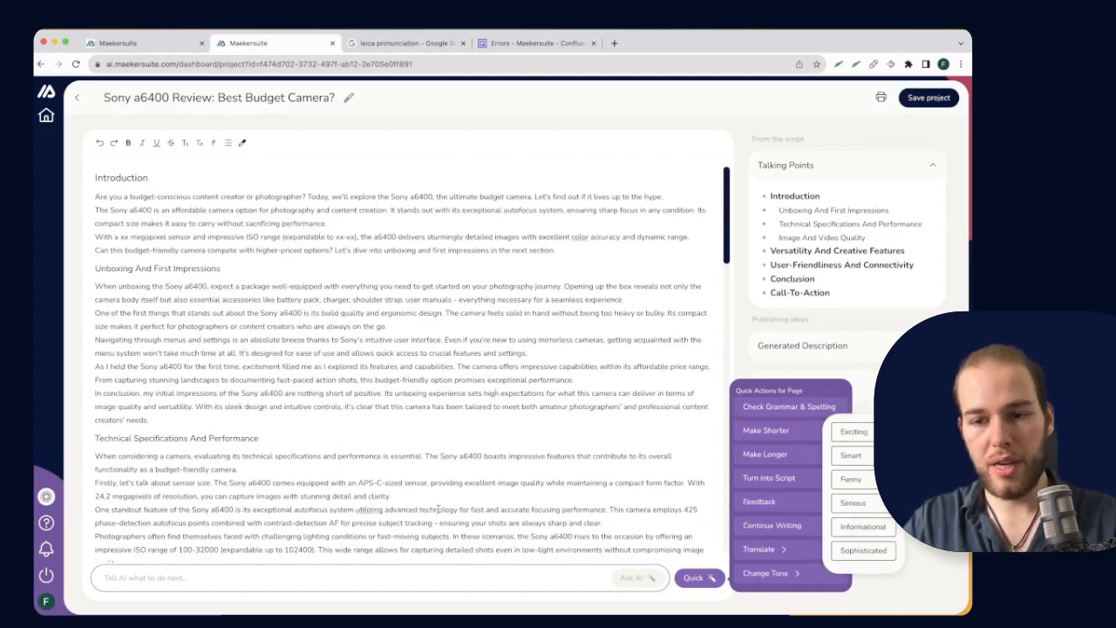
# - Try translating the whole script into French and dismiss the generated translation without inserting it
pyautogui.moveTo(762, 554)
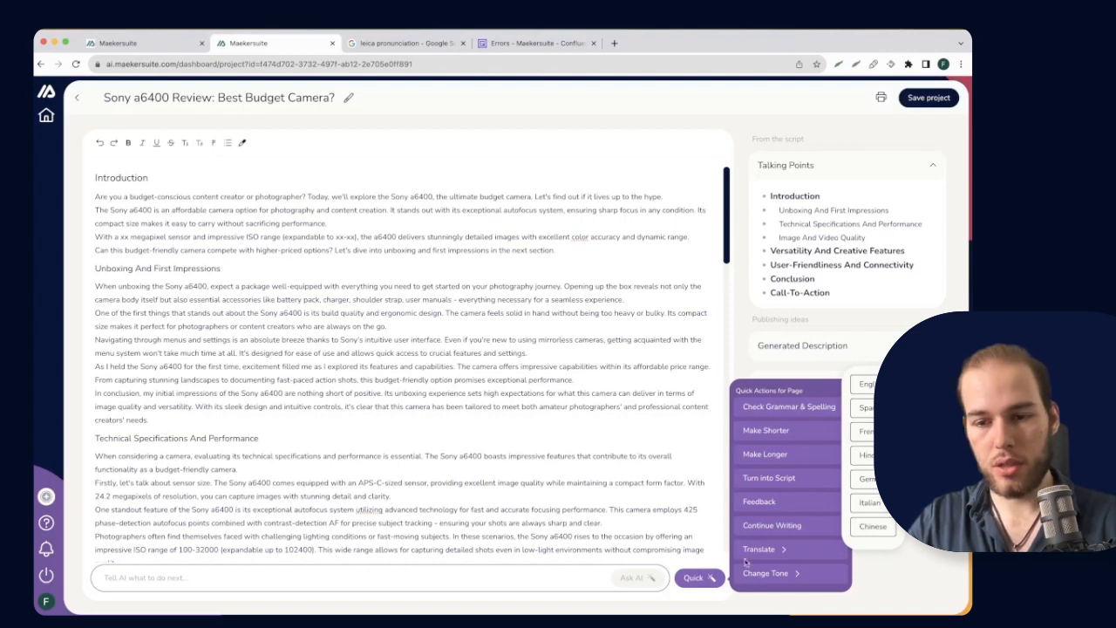
pyautogui.click(865, 441)
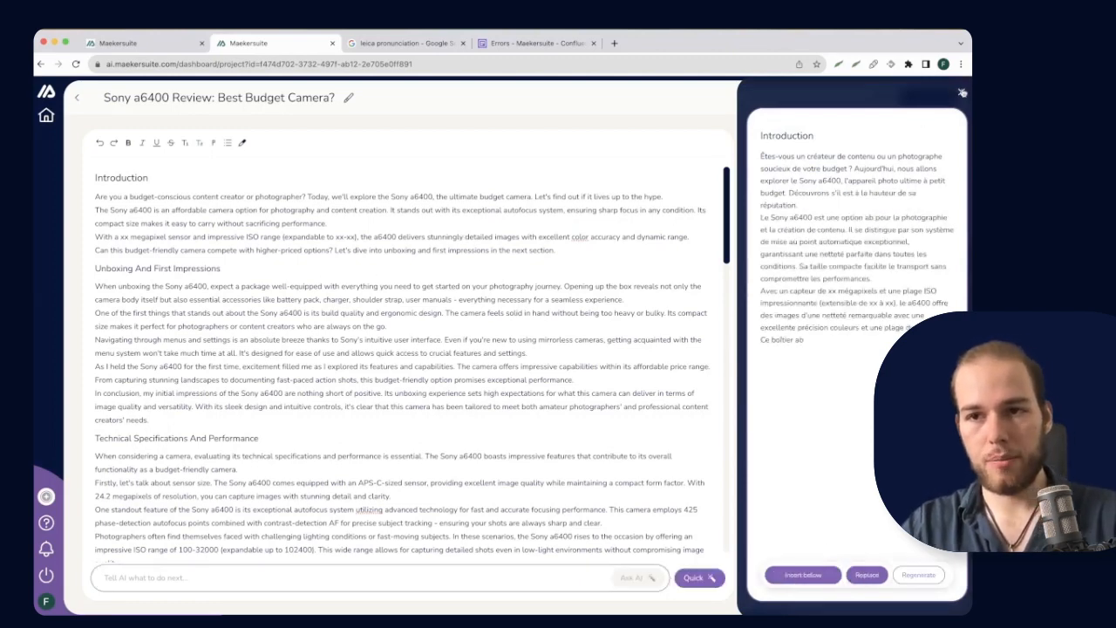
pyautogui.click(962, 92)
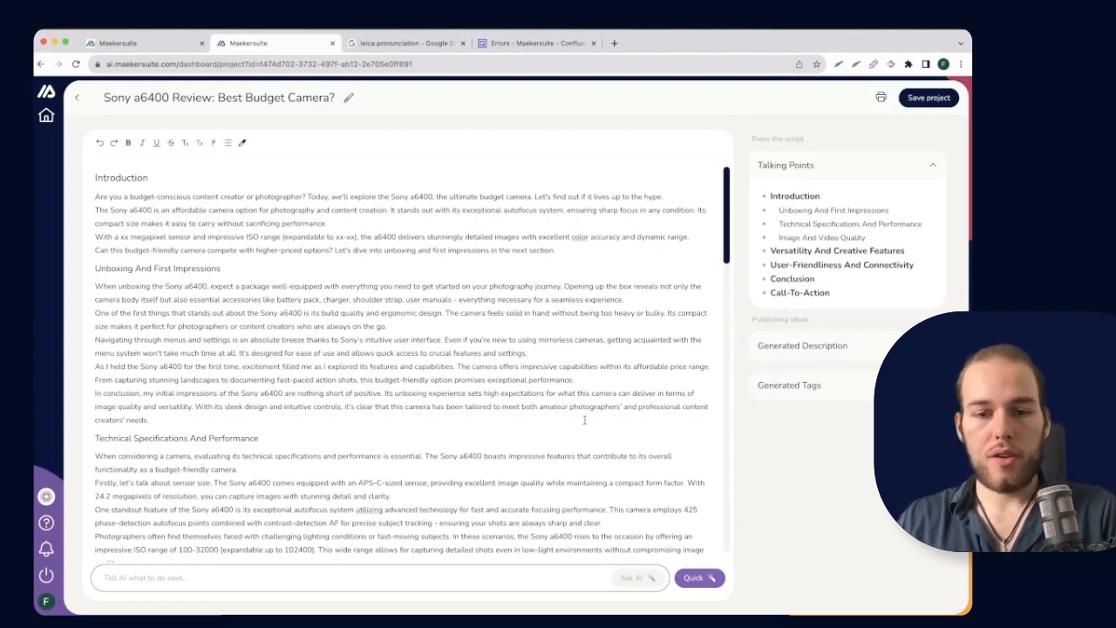
# - Ask AI to "make this sentence more balanced between positives and negatives" for the last paragraph of Unboxing And First Impressions
pyautogui.click(704, 580)
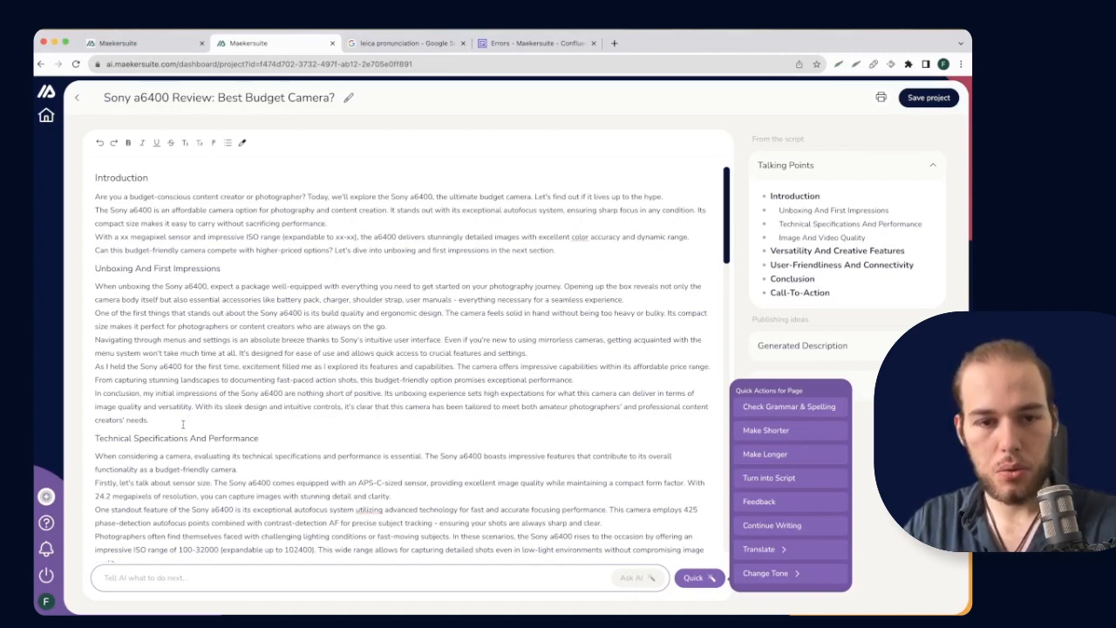
pyautogui.tripleClick(144, 417)
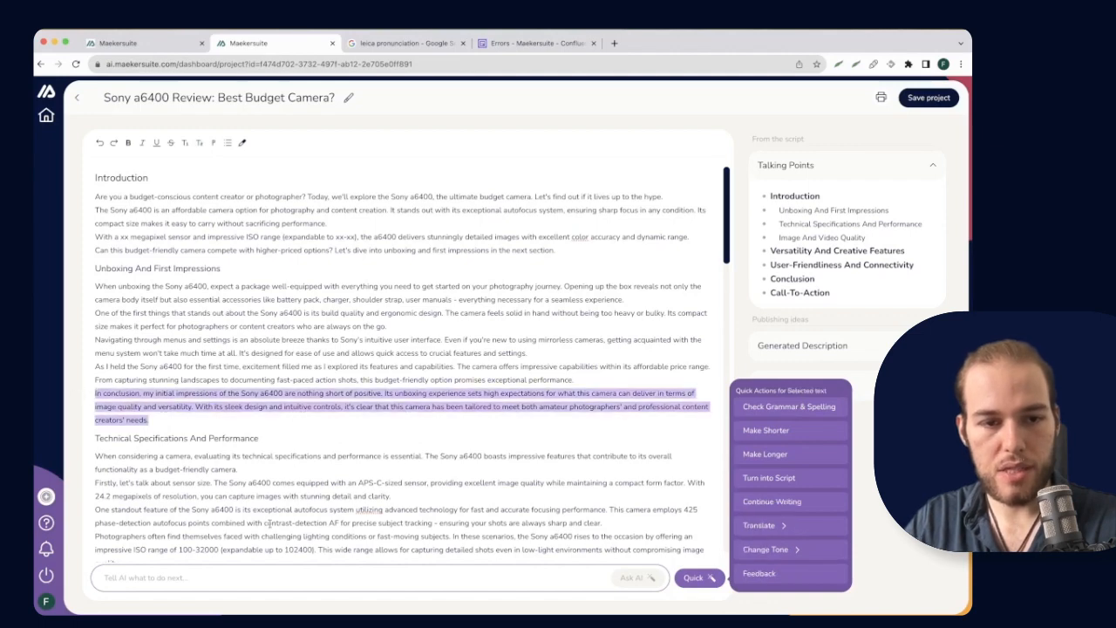
pyautogui.click(490, 578)
pyautogui.write('m')
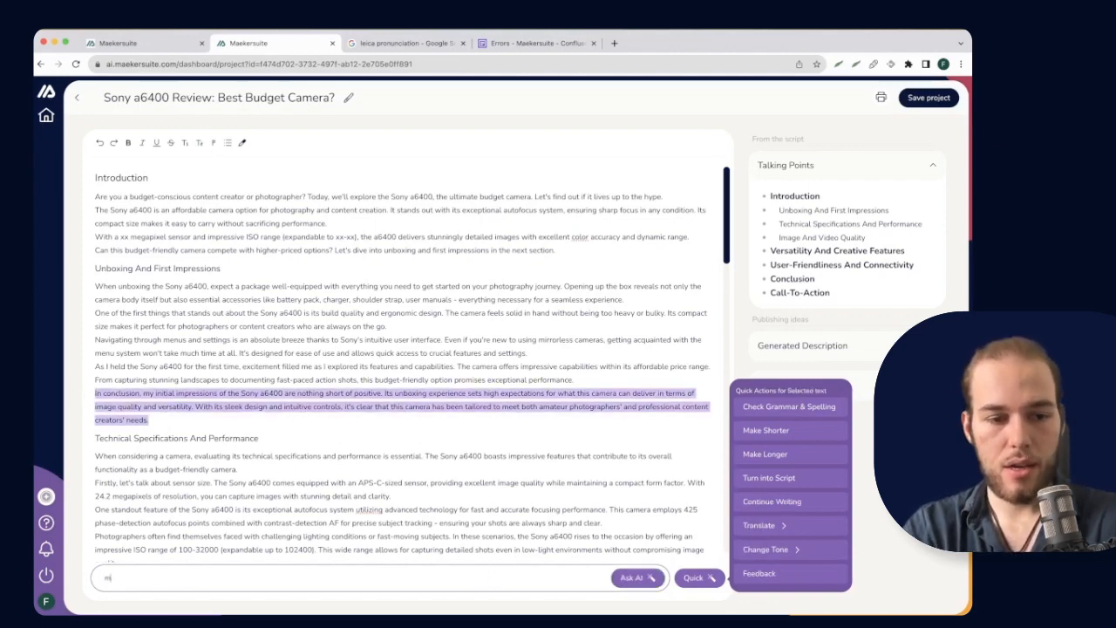
pyautogui.write('ake this sentenc')
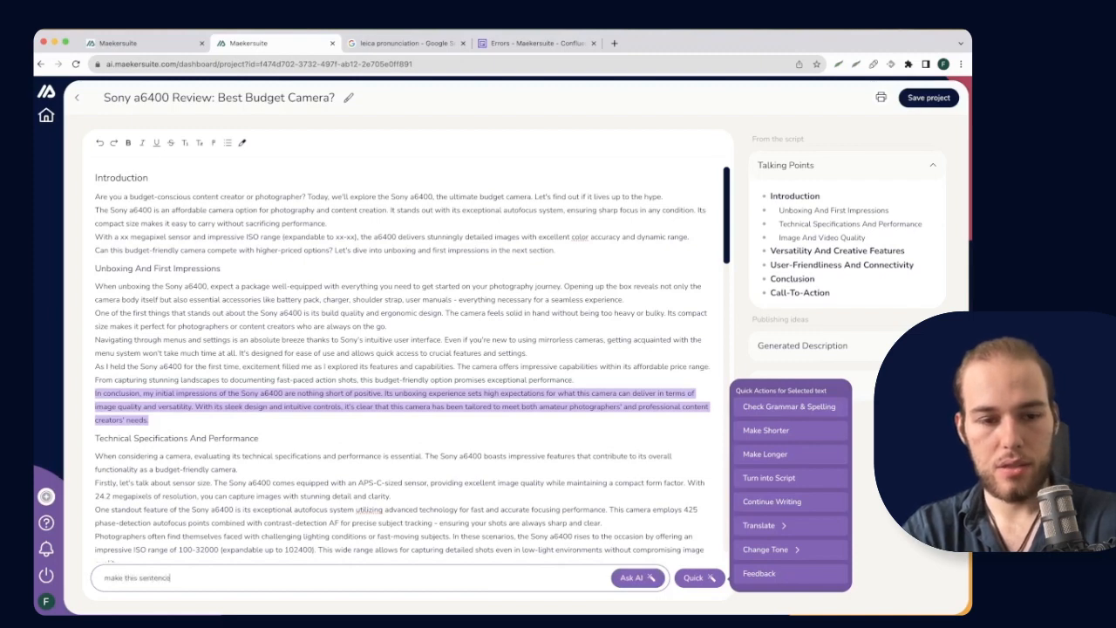
pyautogui.write('e more balanced be')
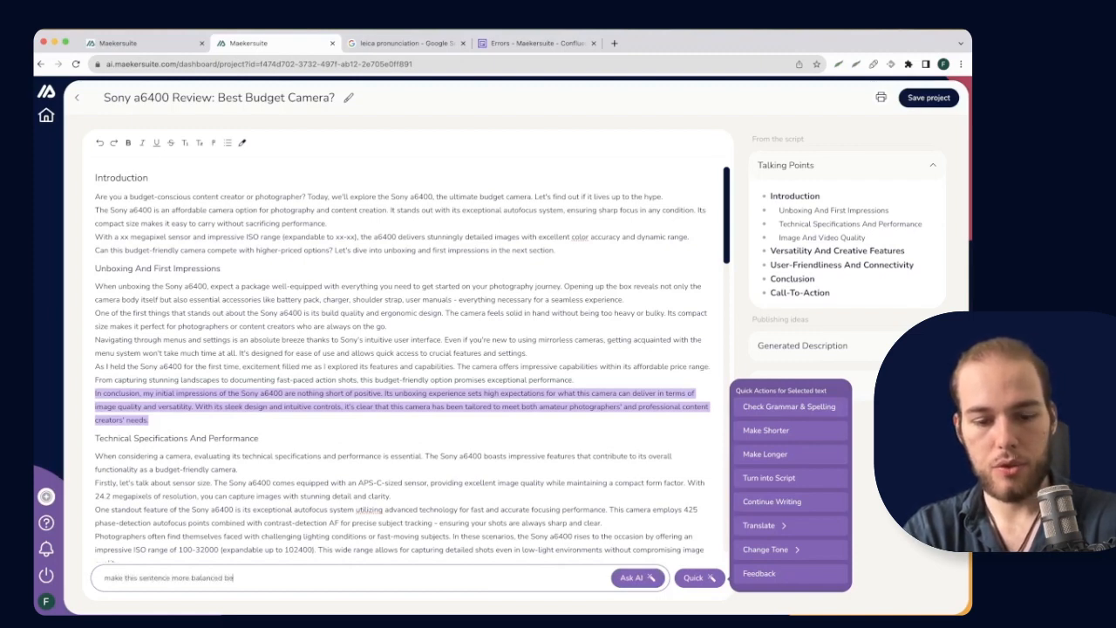
pyautogui.write('tween posit')
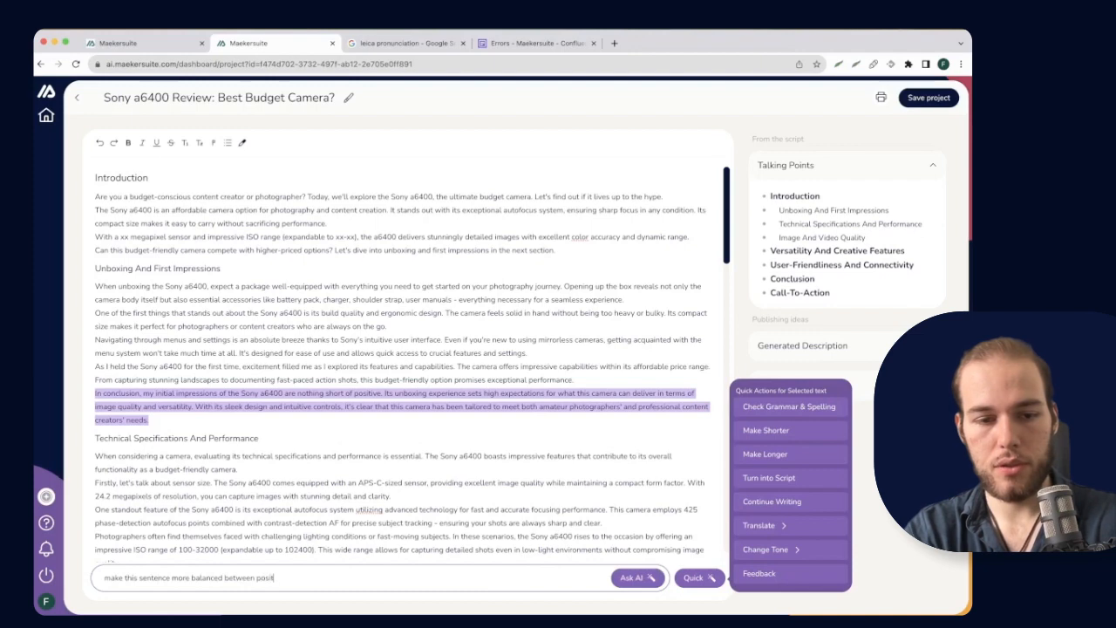
pyautogui.write('ives and negatives')
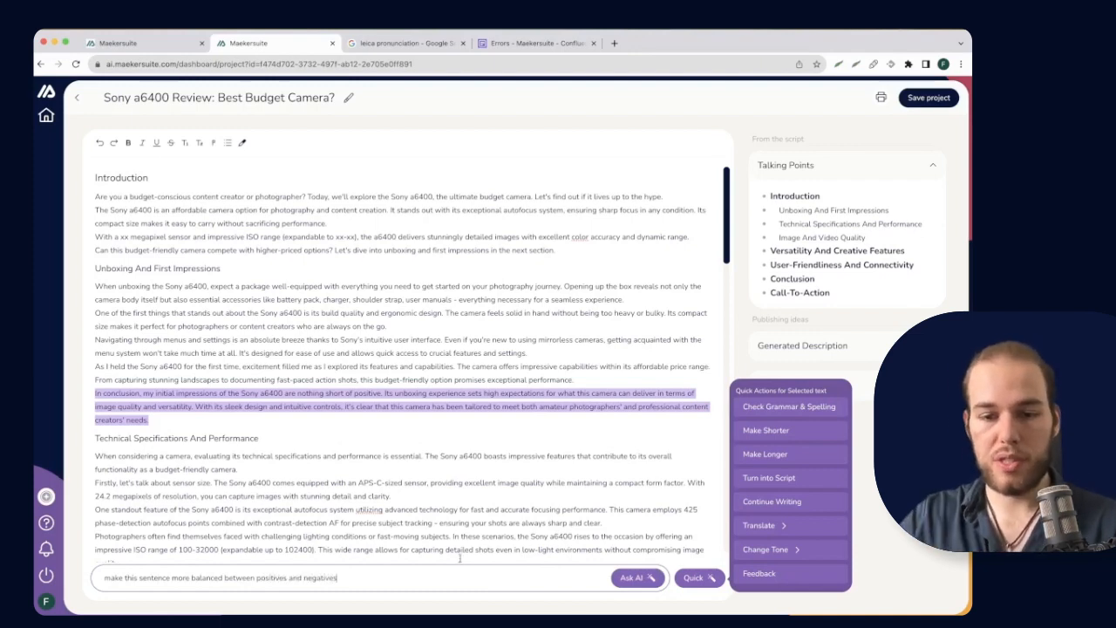
pyautogui.click(634, 579)
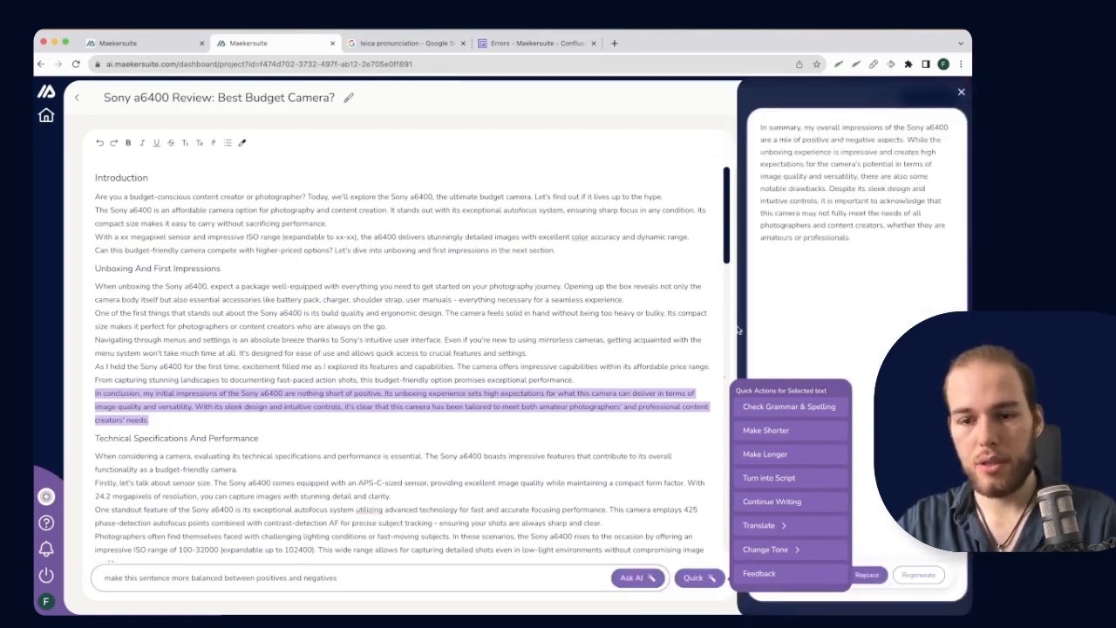
# - Read the opening of the balanced rewrite, close it without applying it, and deselect the paragraph
pyautogui.click(712, 583)
pyautogui.moveTo(760, 123); pyautogui.dragTo(833, 153)
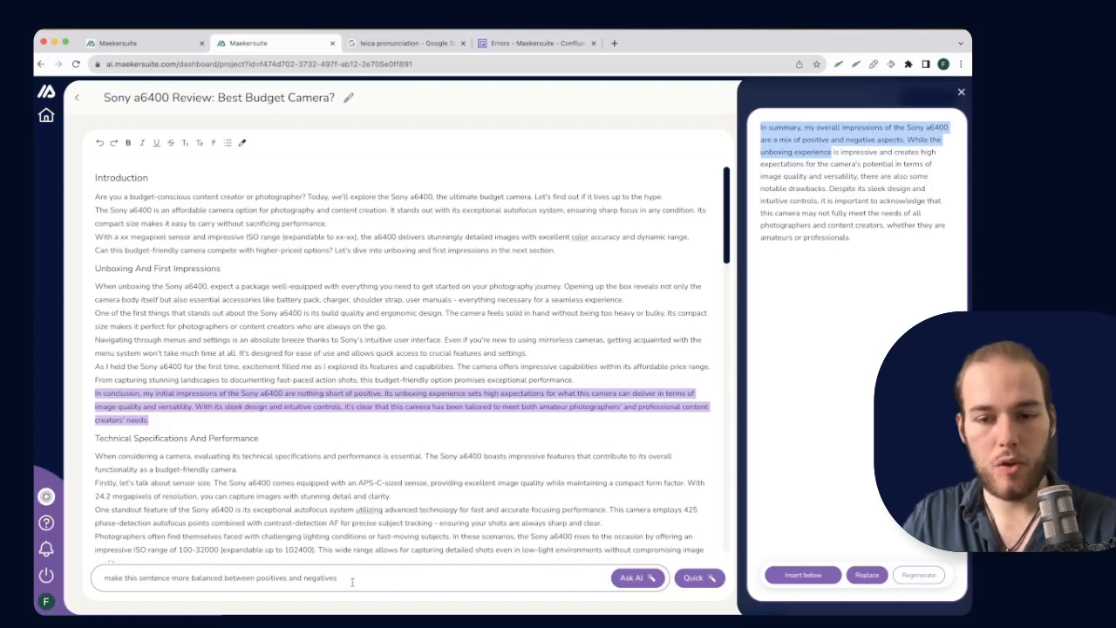
pyautogui.click(960, 93)
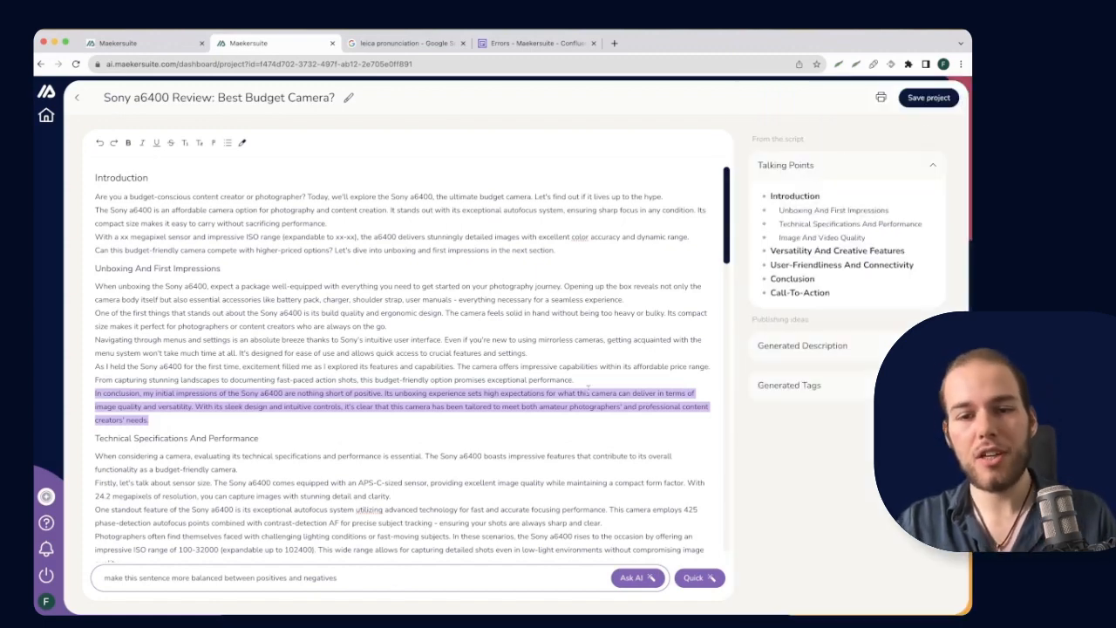
pyautogui.click(521, 418)
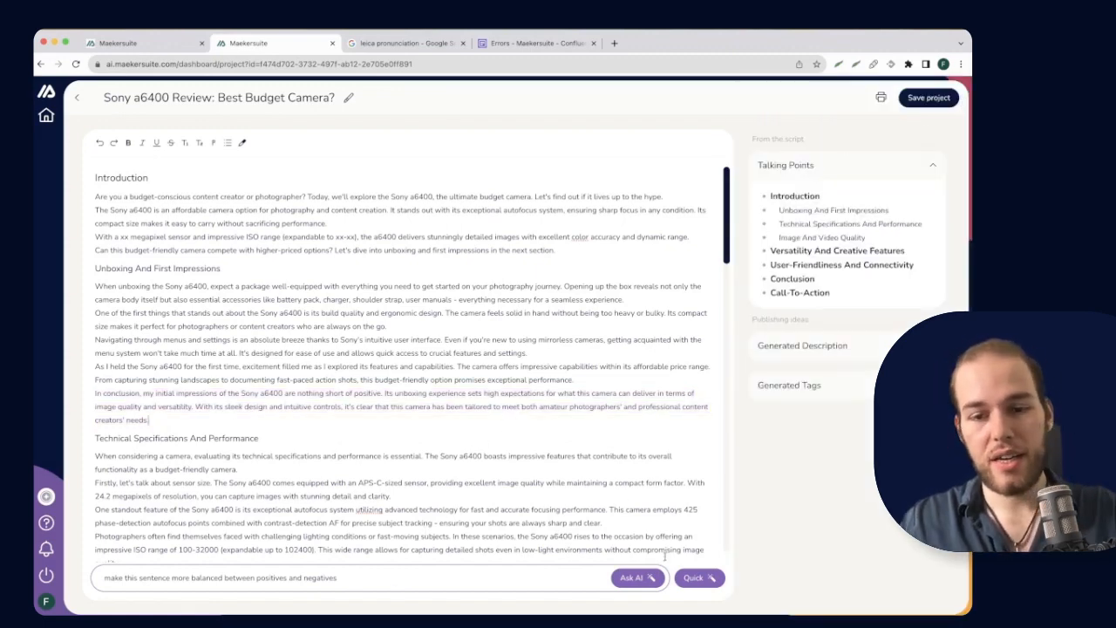
# - Run the Feedback quick action on the Introduction heading and all of its paragraphs
pyautogui.click(687, 579)
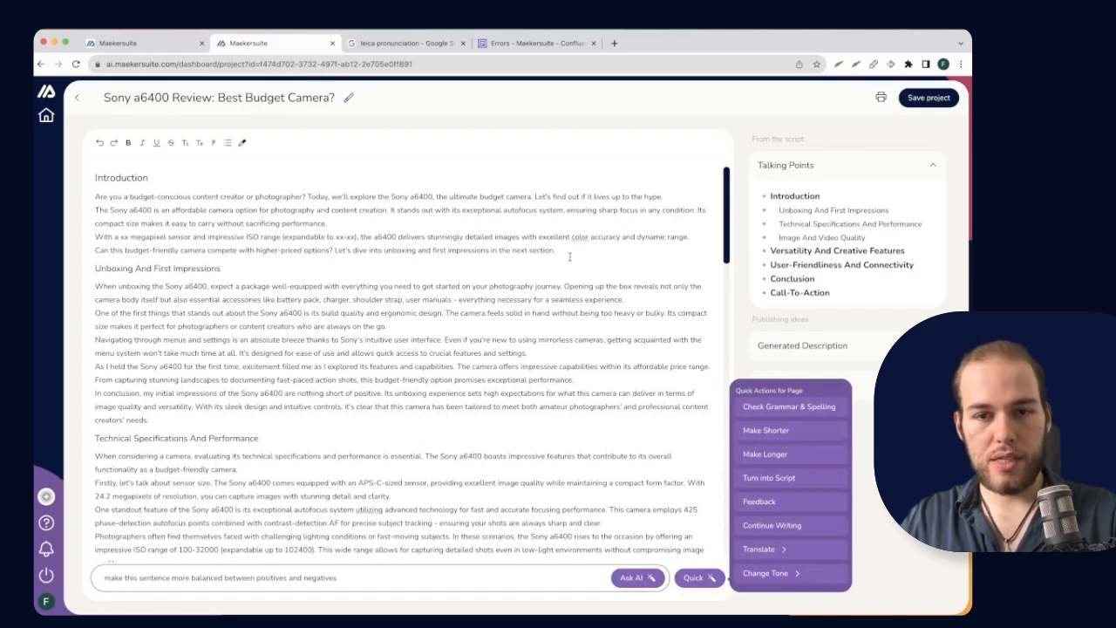
pyautogui.moveTo(556, 252); pyautogui.dragTo(94, 176)
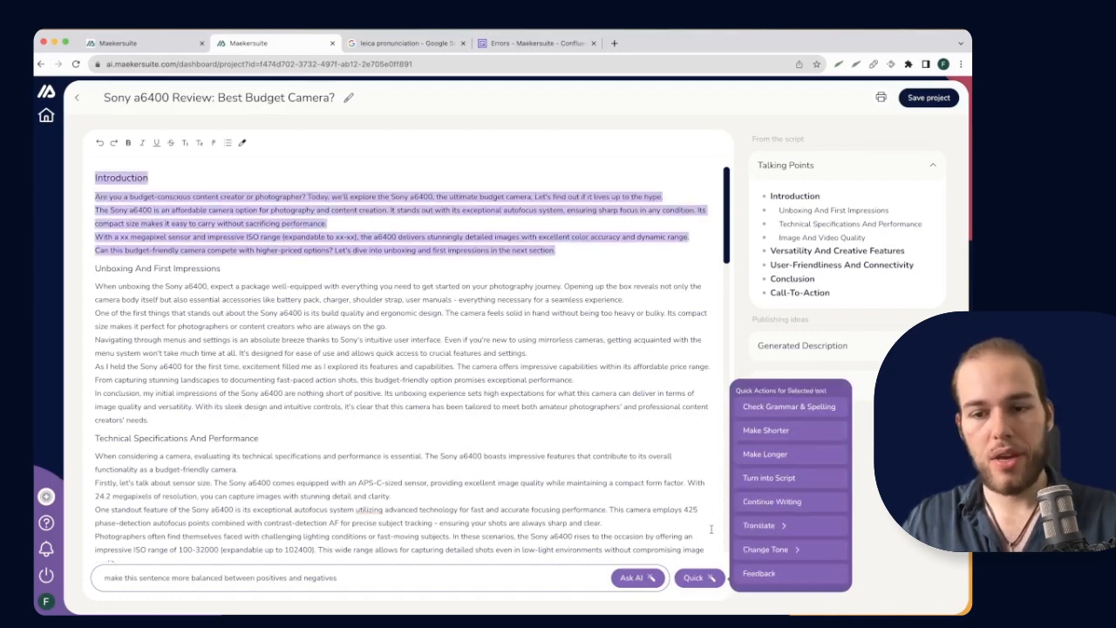
pyautogui.click(763, 574)
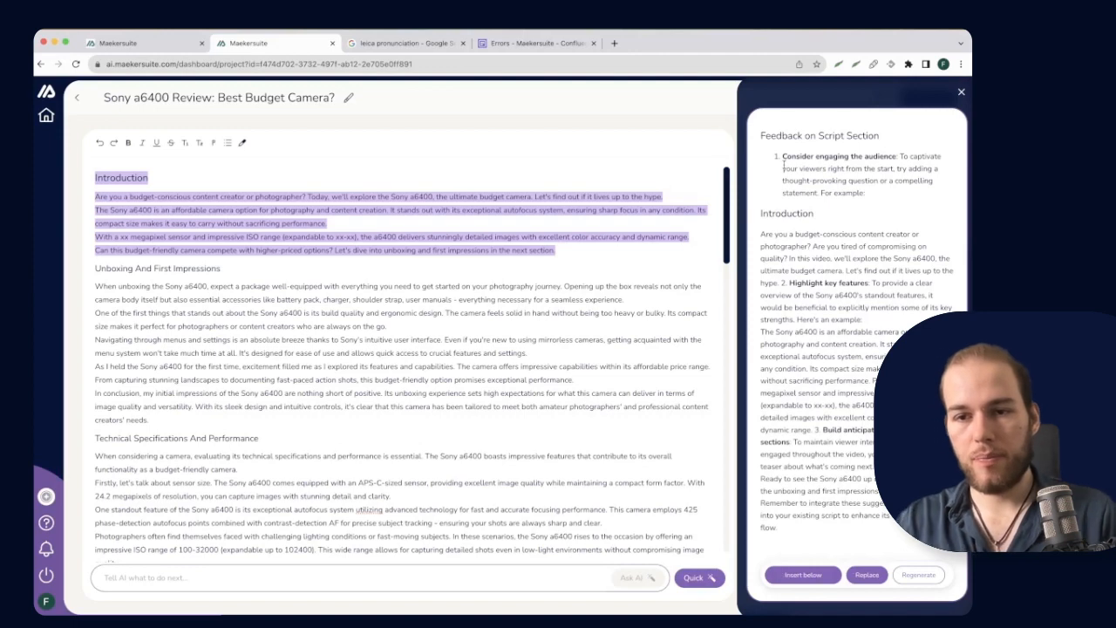
# - Examine the "Highlight key features" suggestion in the feedback and the example text that follows it
pyautogui.moveTo(783, 285); pyautogui.dragTo(863, 327)
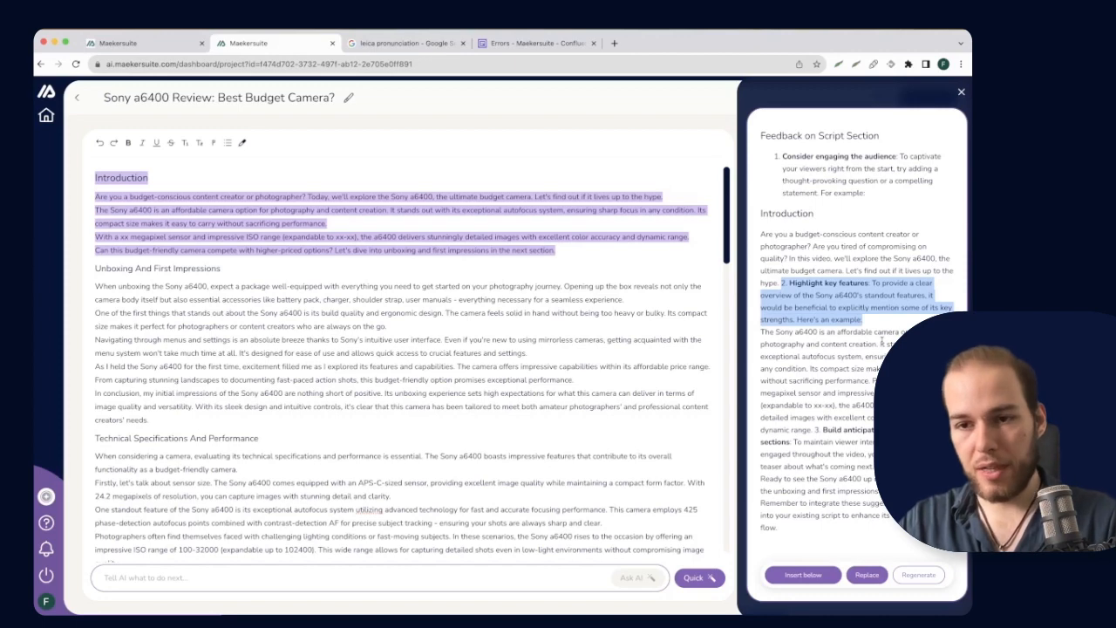
pyautogui.moveTo(760, 331); pyautogui.dragTo(883, 369)
pyautogui.click(847, 358)
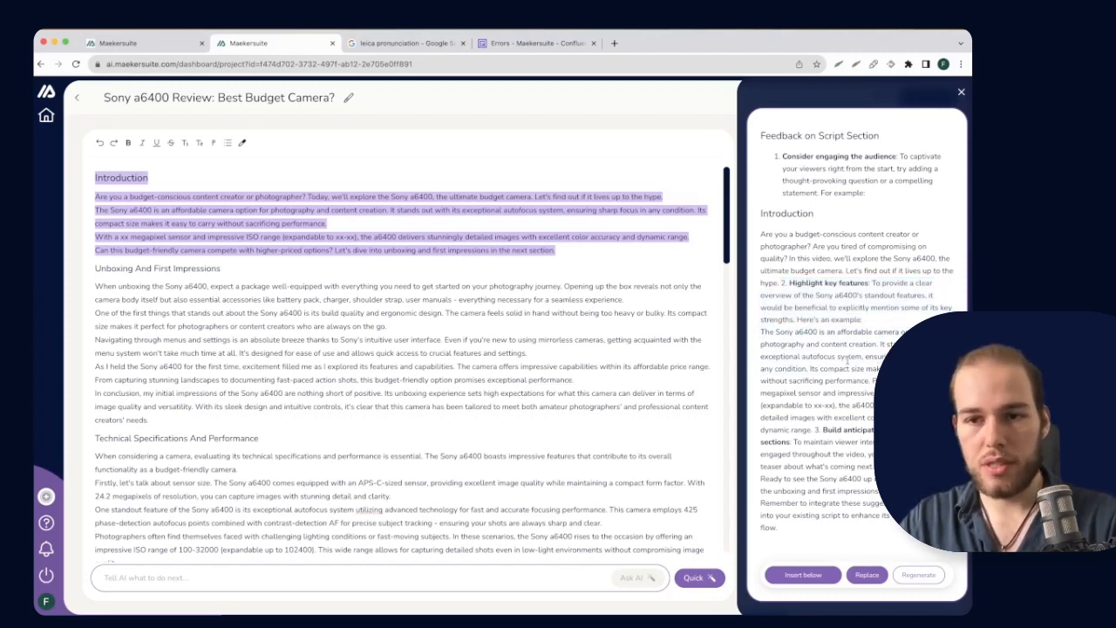
pyautogui.moveTo(758, 333); pyautogui.dragTo(852, 368)
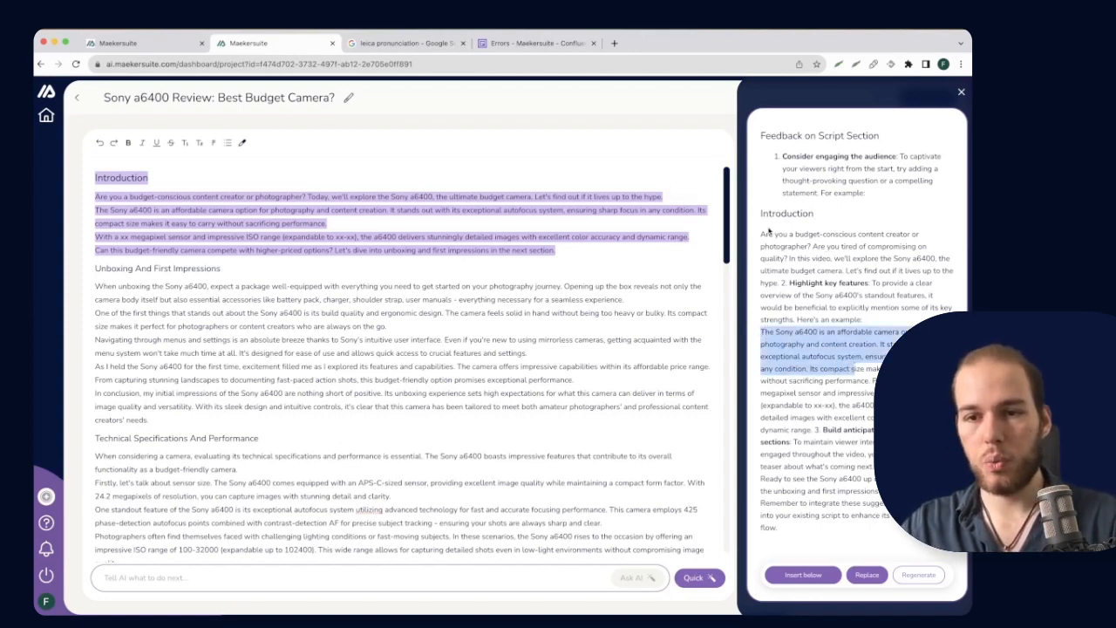
# - Replace the first Introduction paragraph with the feedback's example opening that adds "Are you tired of compromising on quality?"
pyautogui.moveTo(760, 234); pyautogui.dragTo(782, 284)
pyautogui.hotkey('ctrl', 'c')
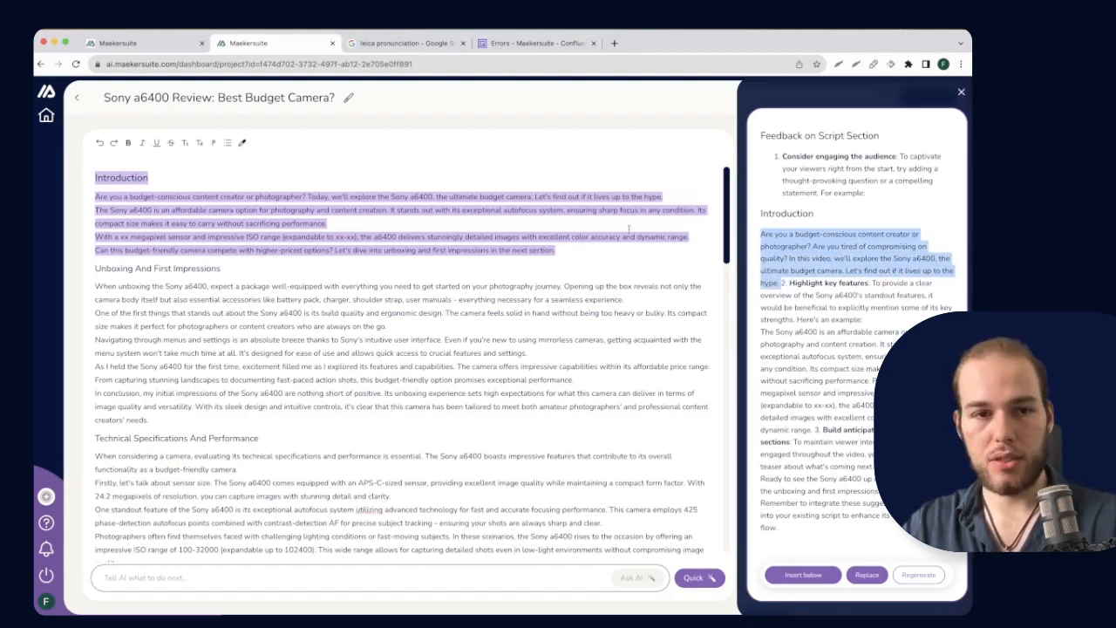
pyautogui.click(466, 193)
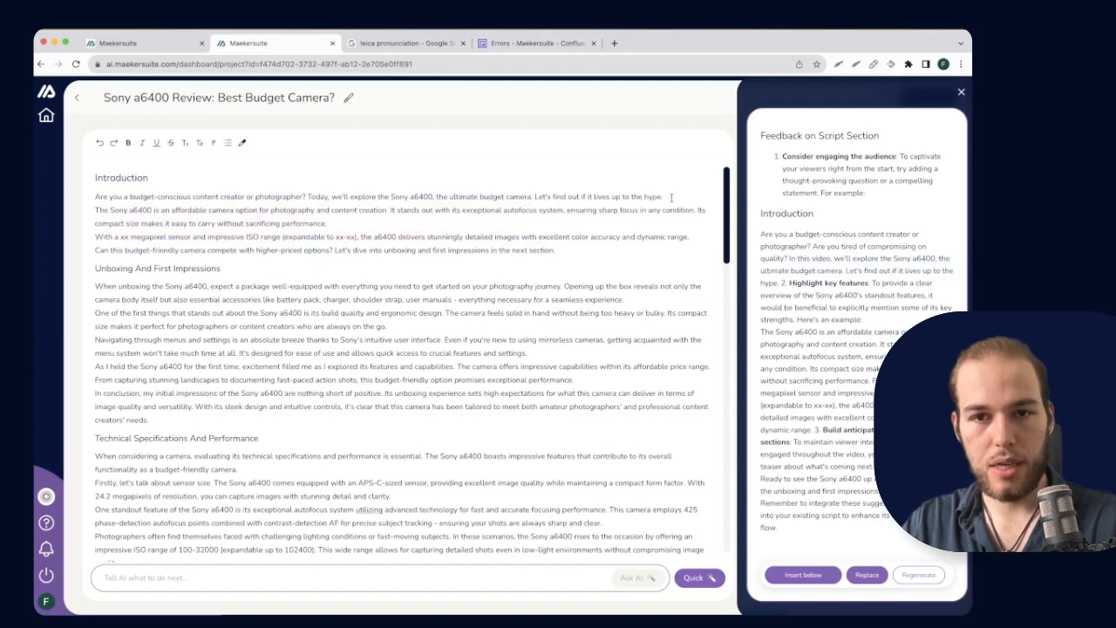
pyautogui.moveTo(670, 197); pyautogui.dragTo(95, 197)
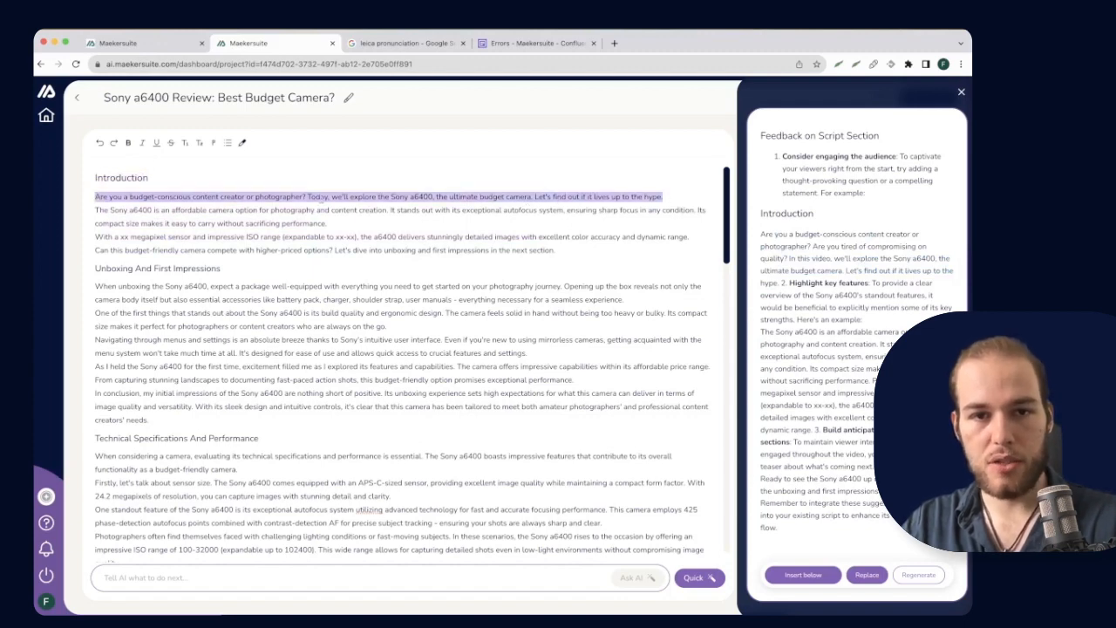
pyautogui.hotkey('ctrl', 'v')
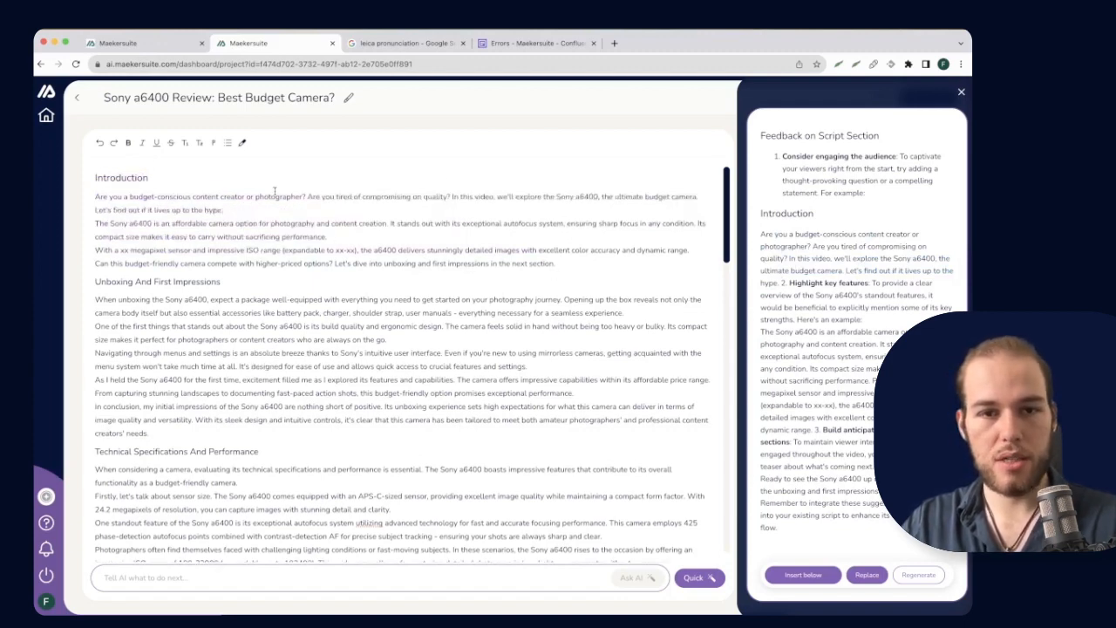